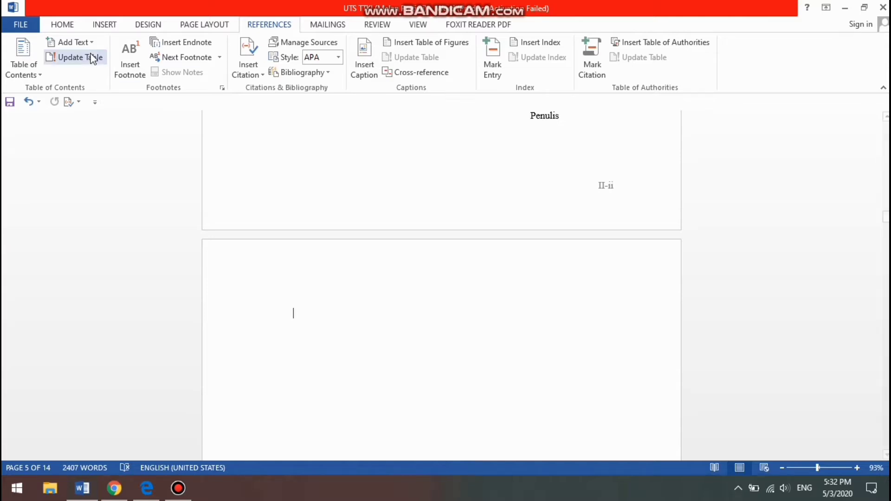
# Insert the built-in Automatic Table 1 table of contents on the blank page after the preface
pyautogui.click(36, 74)
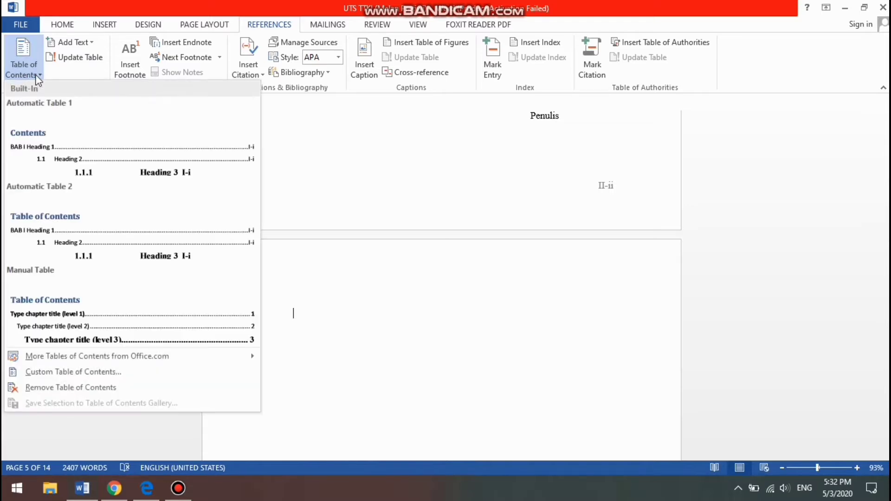
pyautogui.click(75, 148)
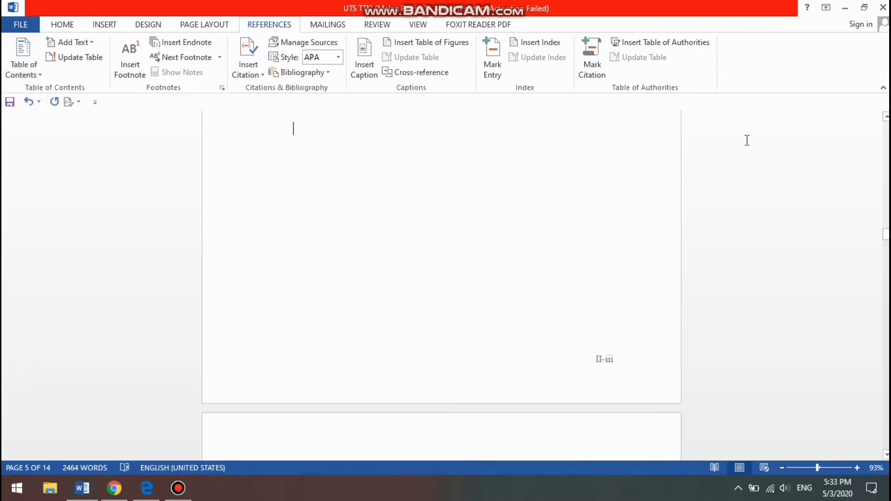
pyautogui.scroll(5, 747, 140)
pyautogui.scroll(5, 748, 140)
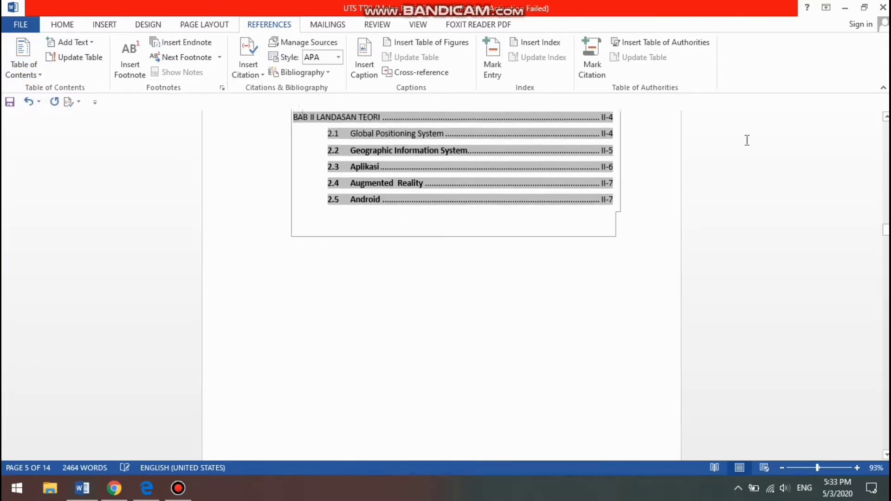
pyautogui.scroll(3, 747, 140)
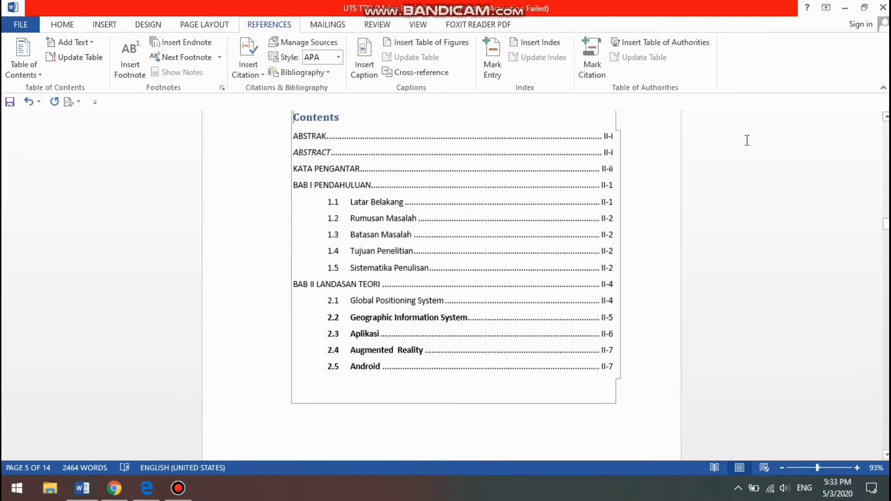
pyautogui.scroll(6, 747, 141)
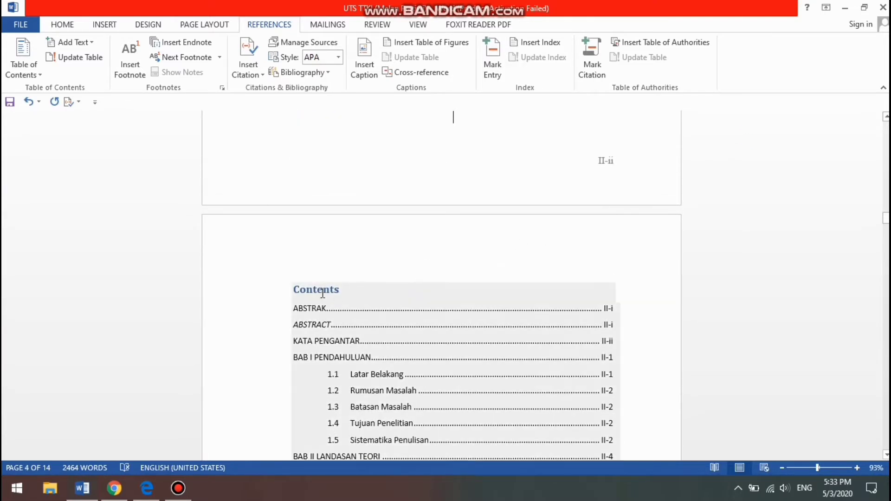
# Replace the table of contents heading with "DAFTAR ISI" and centre it
pyautogui.doubleClick(323, 291)
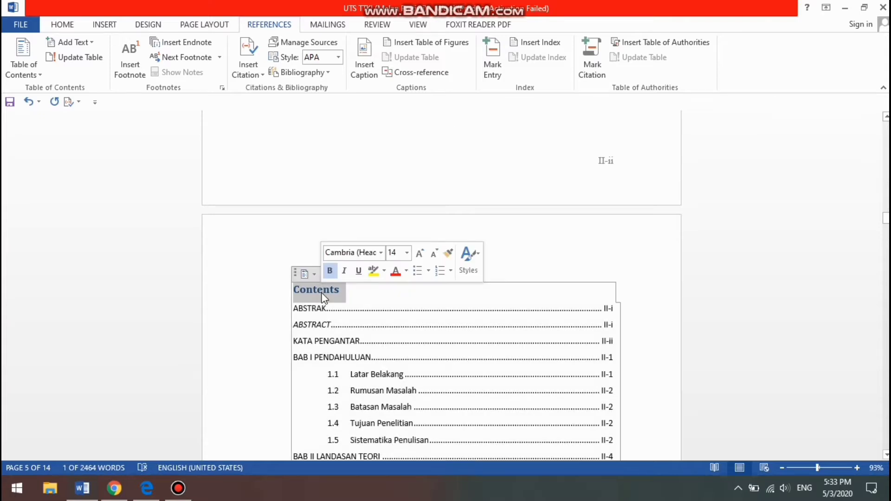
pyautogui.write('DAFTA')
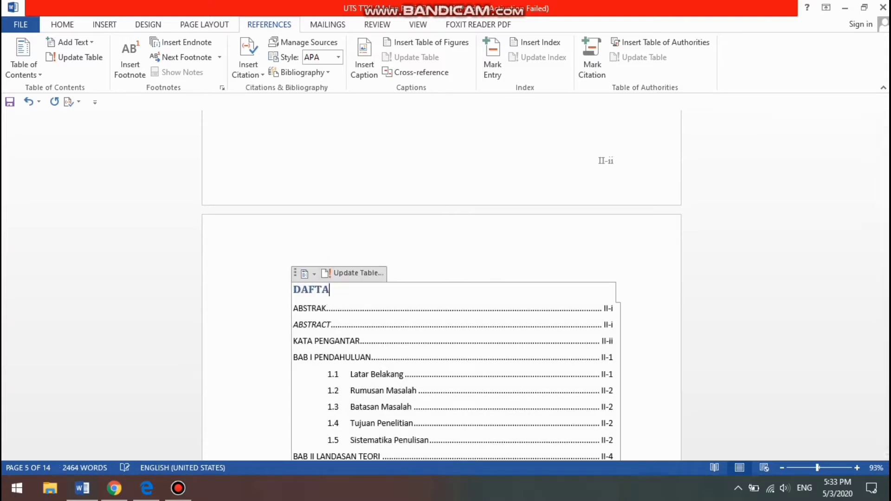
pyautogui.write('R ISI')
pyautogui.hotkey('ctrl', 'e')
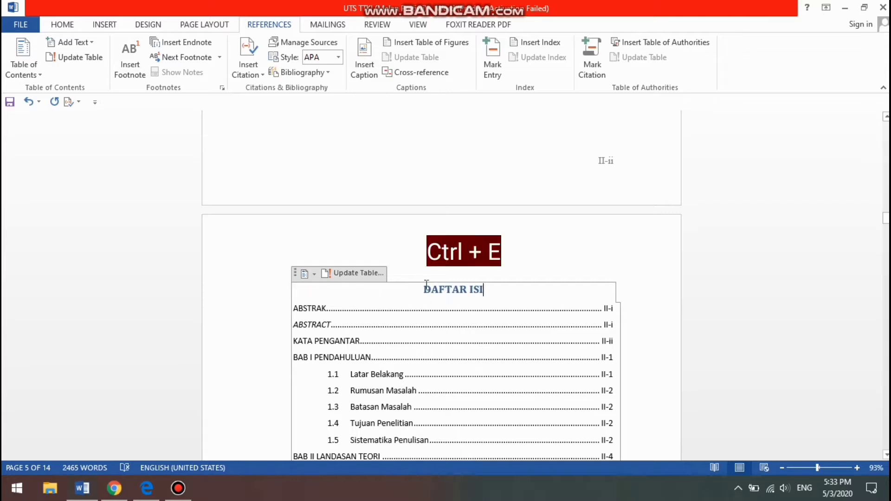
# Format the DAFTAR ISI heading with black text in Times New Roman
pyautogui.tripleClick(437, 288)
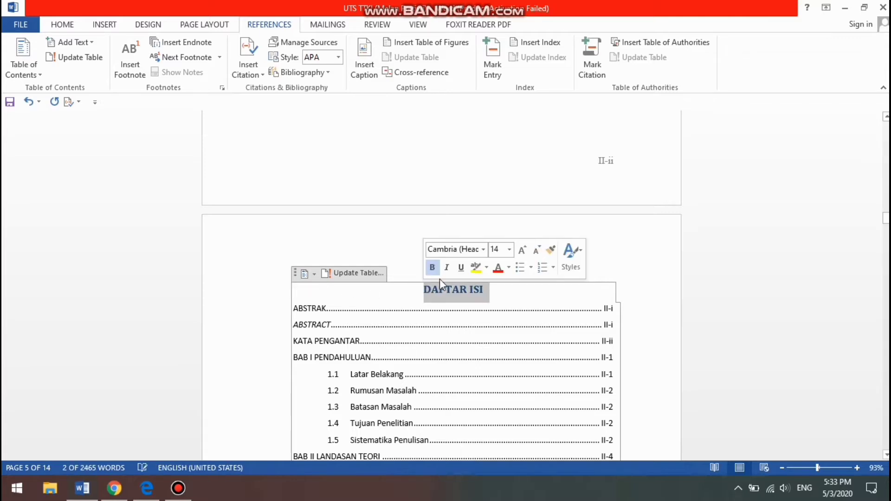
pyautogui.click(511, 268)
pyautogui.click(497, 284)
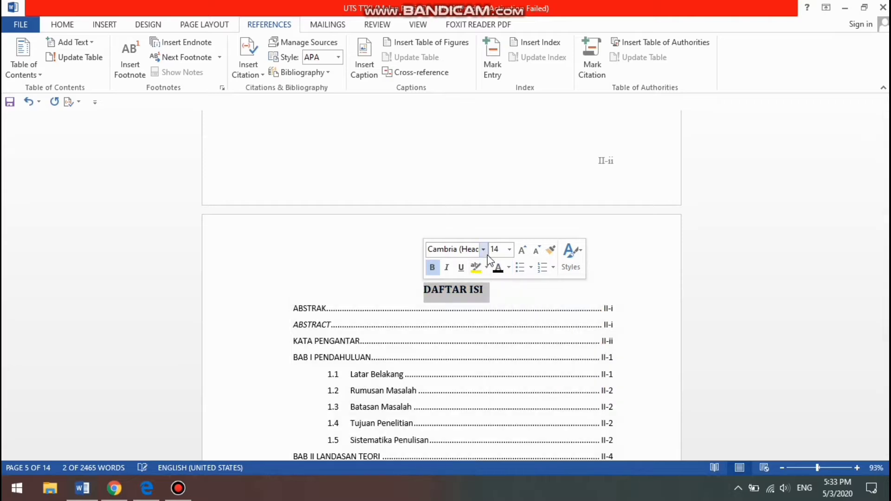
pyautogui.click(484, 249)
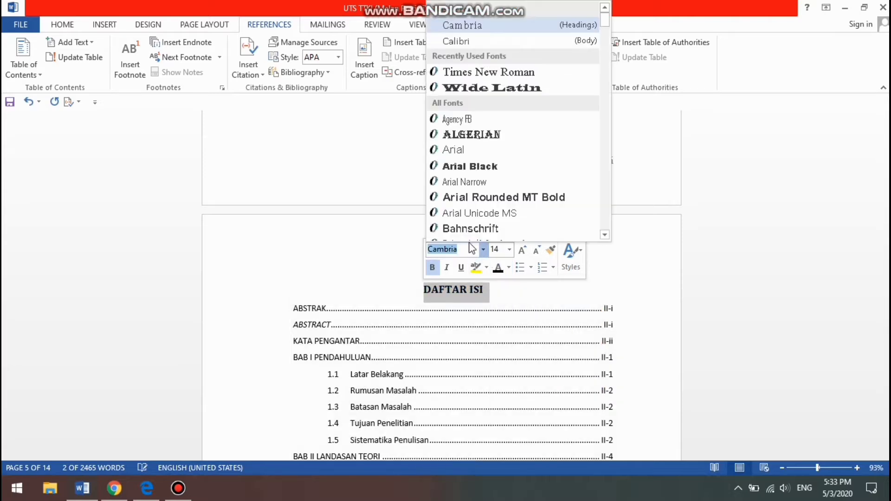
pyautogui.click(483, 78)
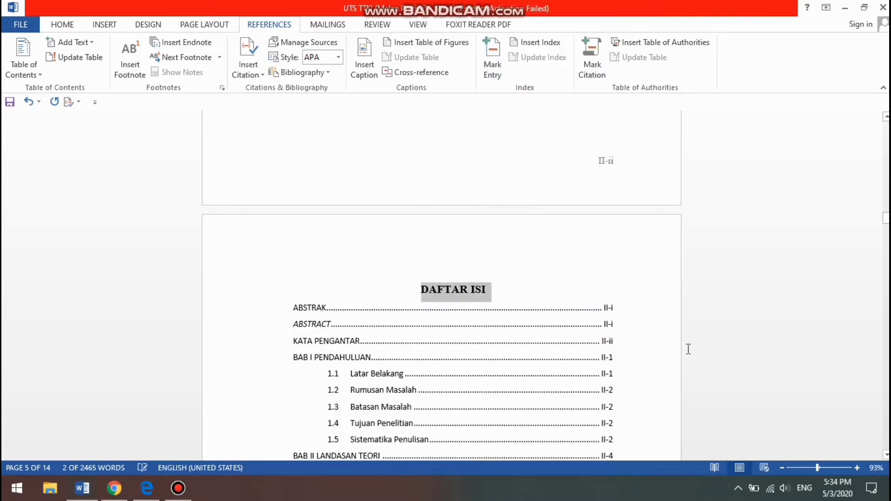
pyautogui.click(665, 361)
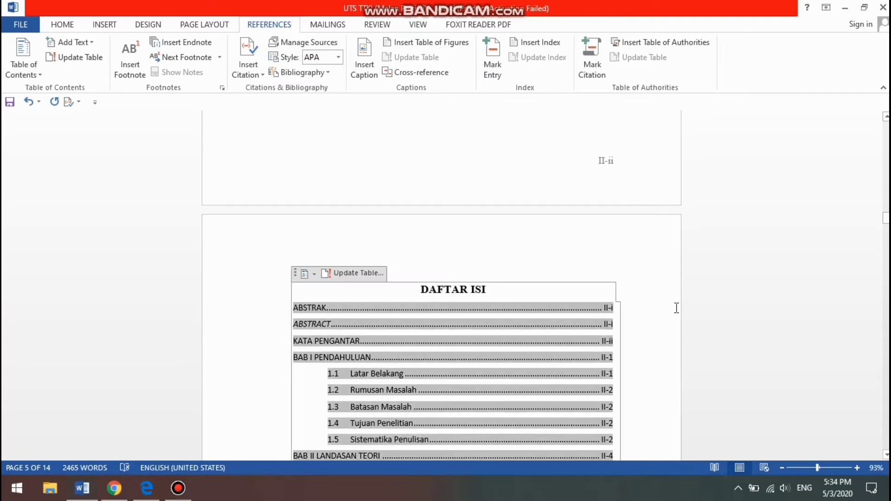
# Go to the blank last page and start a new bibliography source in the Source Manager
pyautogui.scroll(-5, 677, 309)
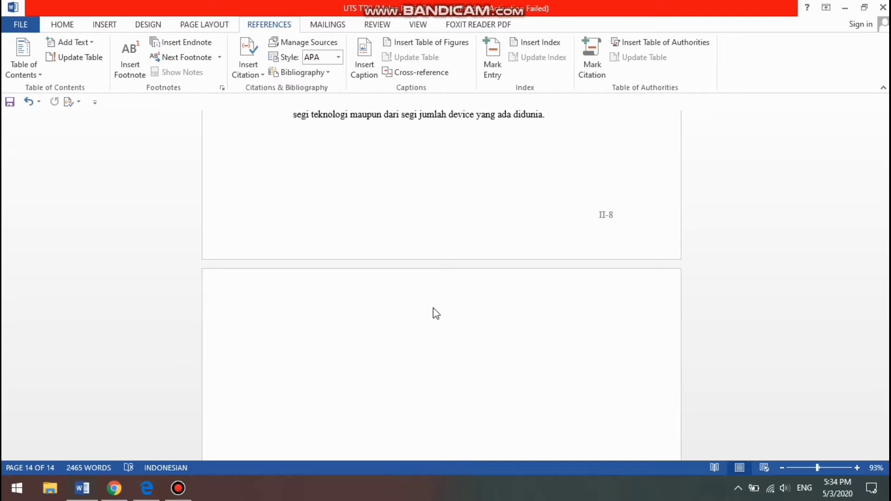
pyautogui.click(332, 46)
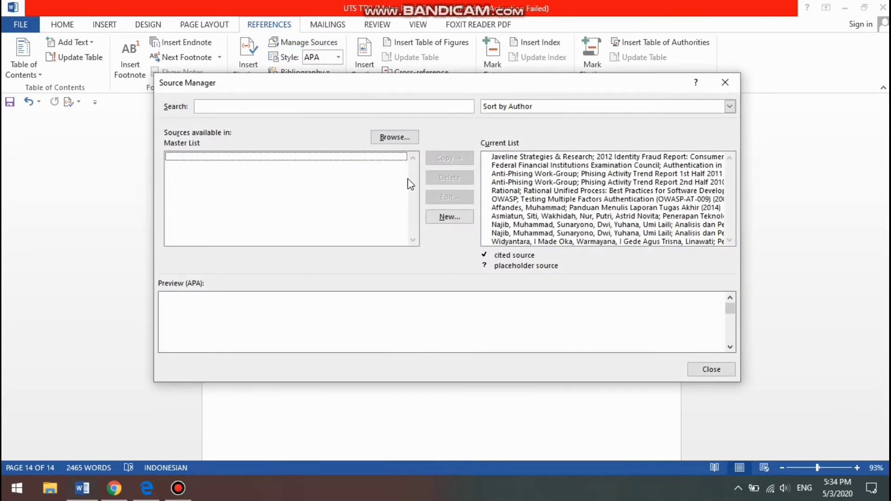
pyautogui.click(453, 218)
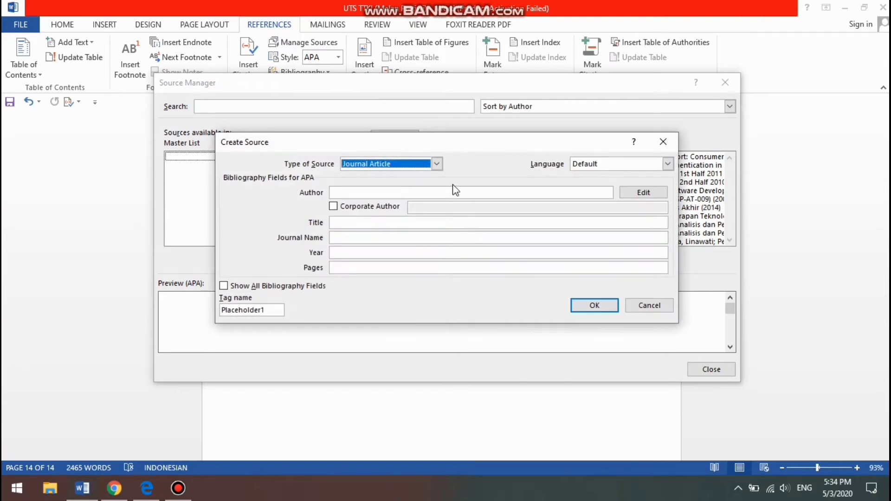
# Look through the available source types and set the new source's type to Book
pyautogui.click(438, 166)
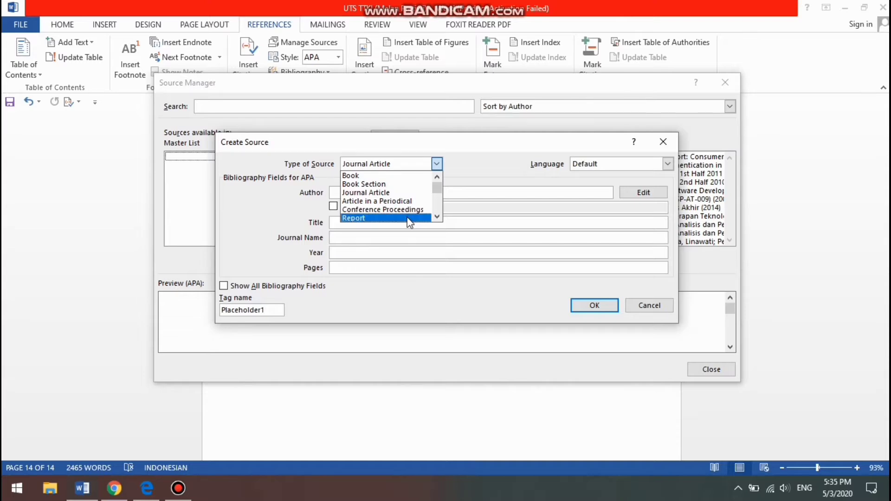
pyautogui.click(437, 217)
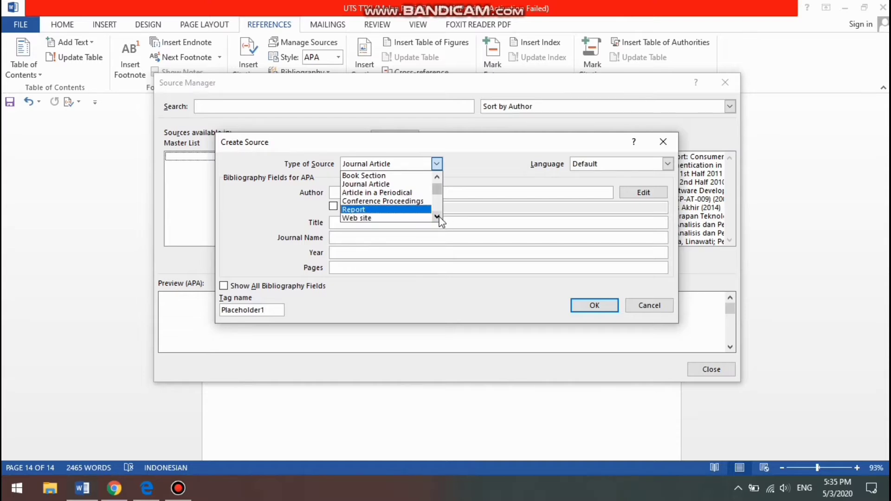
pyautogui.click(437, 217)
pyautogui.click(438, 217)
pyautogui.click(438, 217)
pyautogui.click(438, 217)
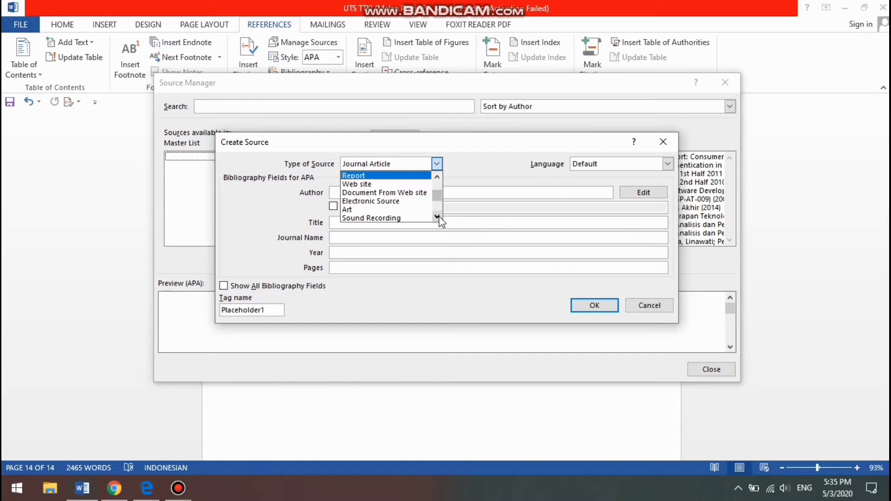
pyautogui.click(438, 217)
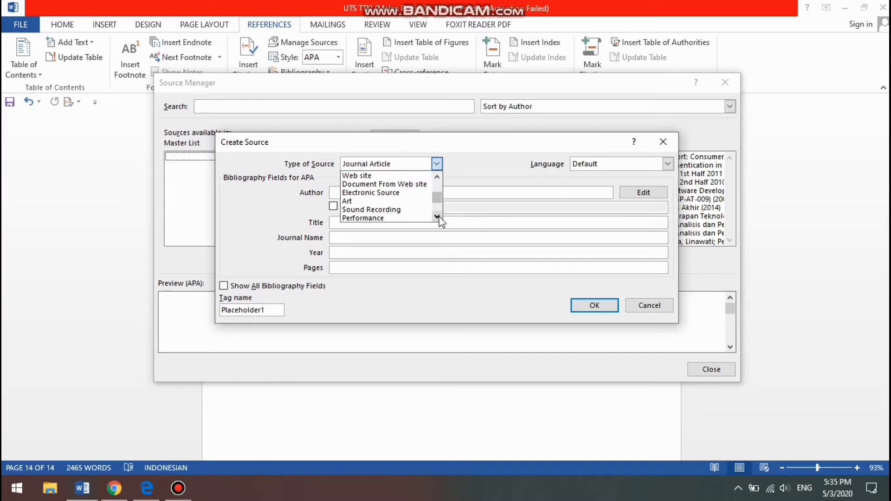
pyautogui.click(437, 217)
pyautogui.click(437, 217)
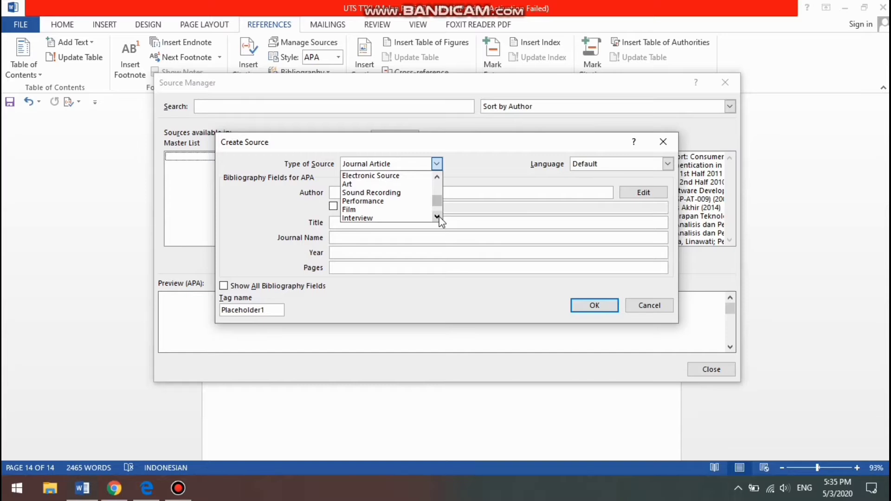
pyautogui.click(438, 178)
pyautogui.click(438, 178)
pyautogui.click(438, 178)
pyautogui.click(438, 178)
pyautogui.click(437, 178)
pyautogui.click(438, 177)
pyautogui.click(438, 178)
pyautogui.click(437, 178)
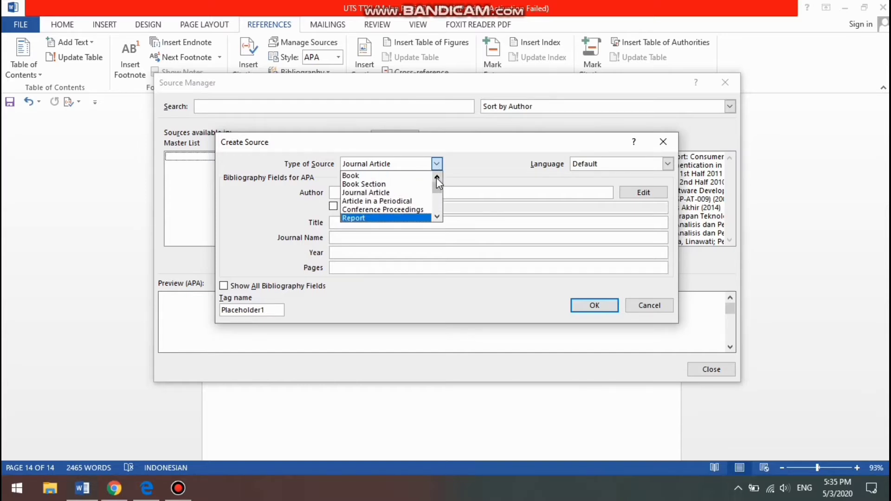
pyautogui.click(400, 176)
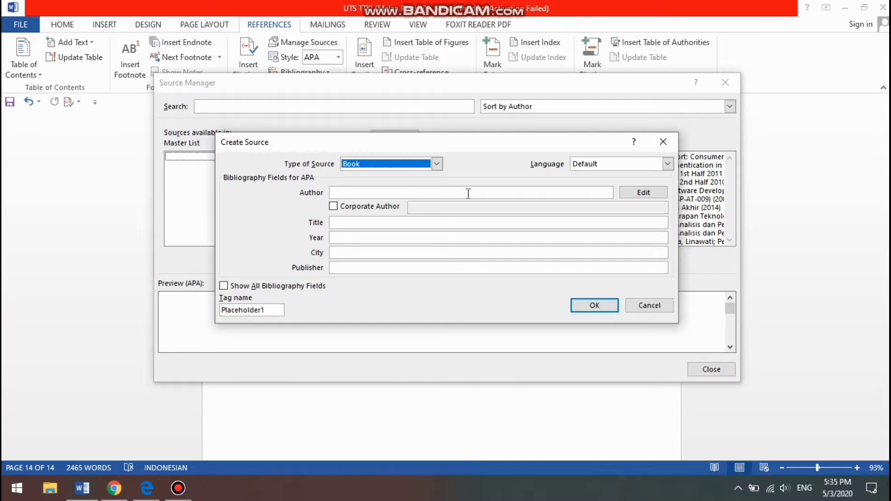
# Add the first author's last and first name to the book source, consulting the Google Books cover in Chrome
pyautogui.click(663, 194)
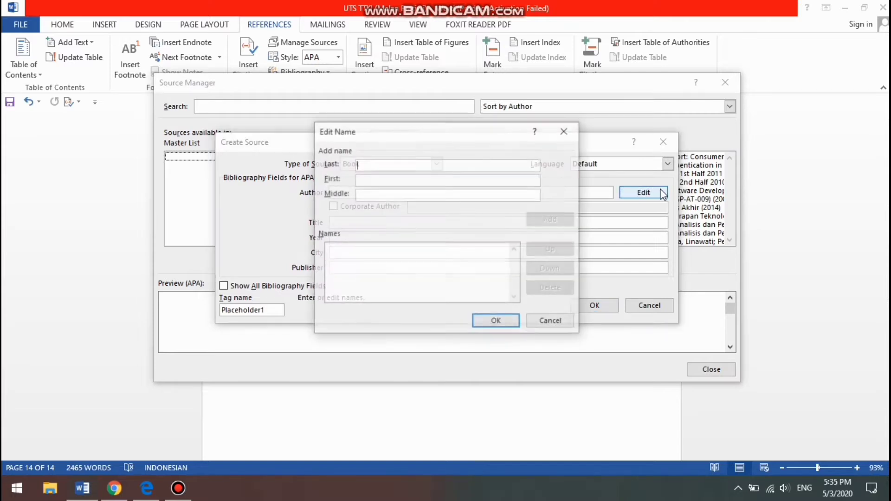
pyautogui.click(114, 495)
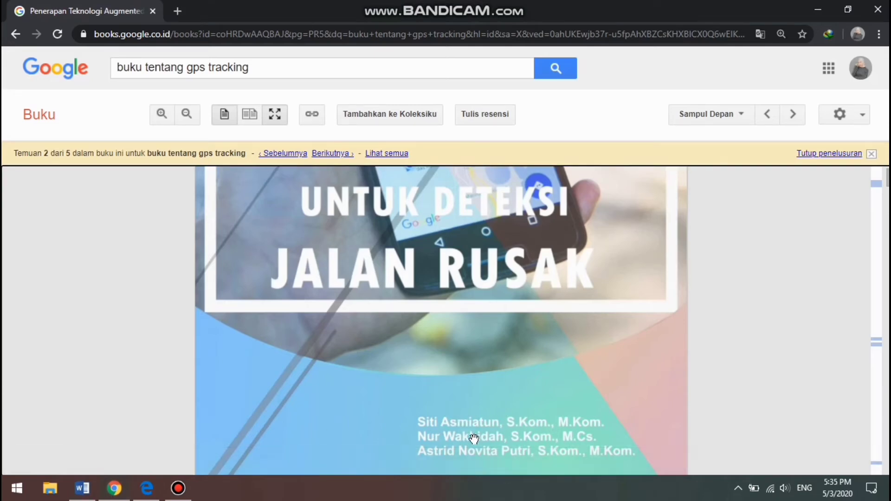
pyautogui.click(83, 489)
pyautogui.write('AS')
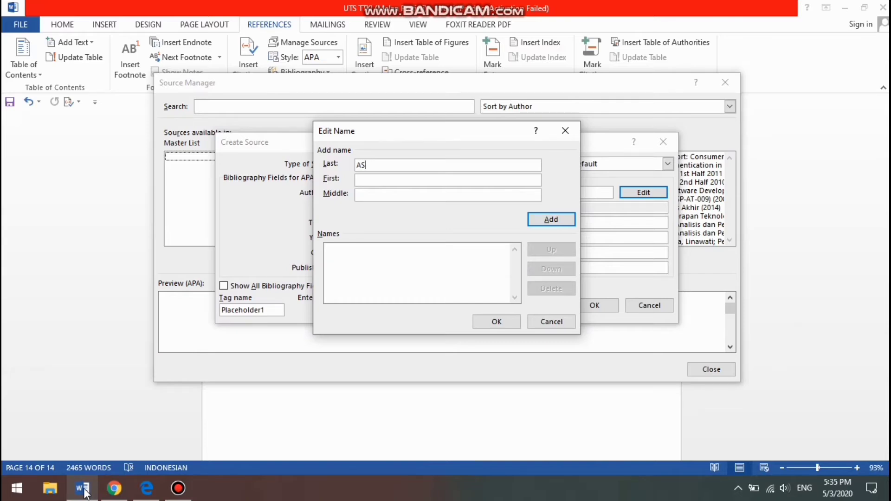
pyautogui.press('BackSpace')
pyautogui.write('smiatun')
pyautogui.click(429, 181)
pyautogui.write('Siti')
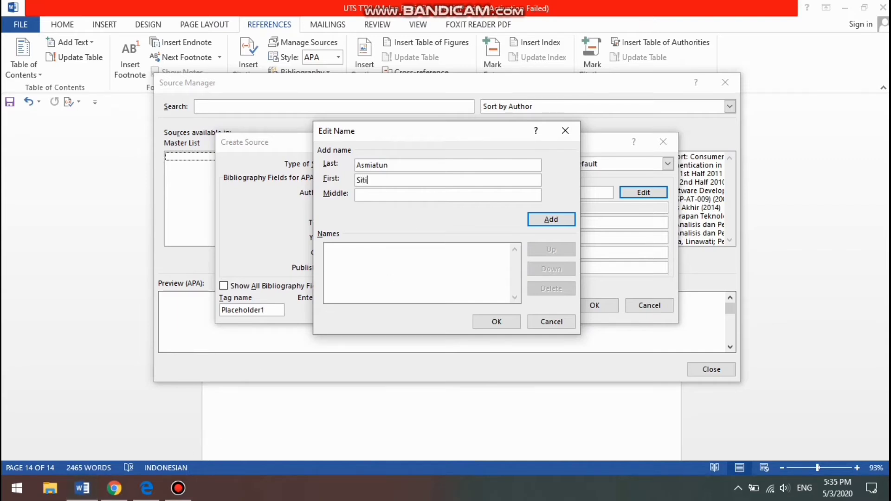
pyautogui.click(542, 221)
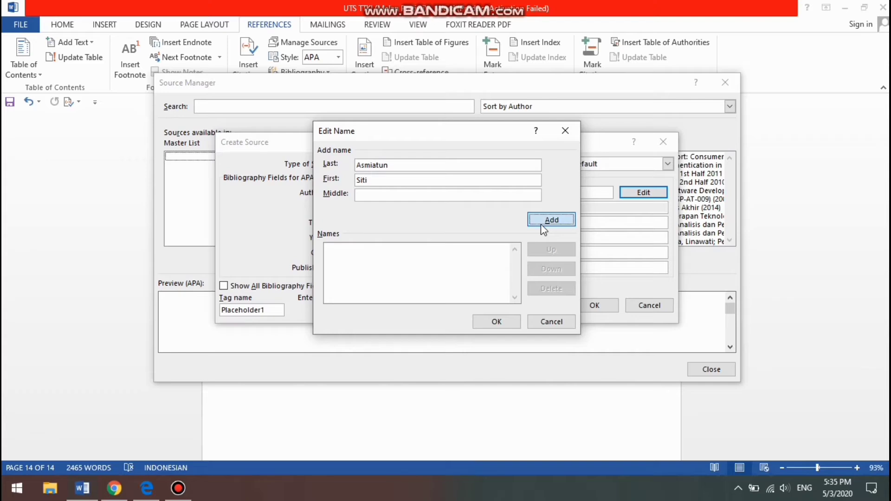
# Check the book cover in Chrome again and add the second author's last and first name to the source
pyautogui.click(81, 490)
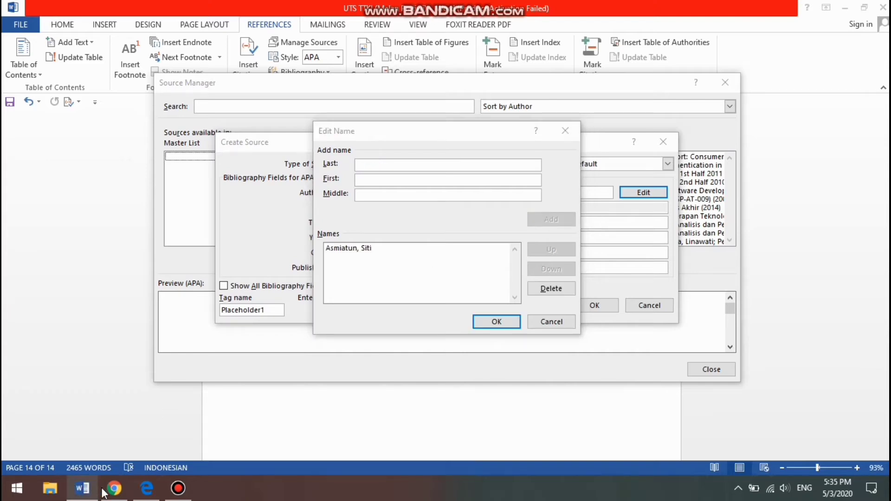
pyautogui.click(103, 492)
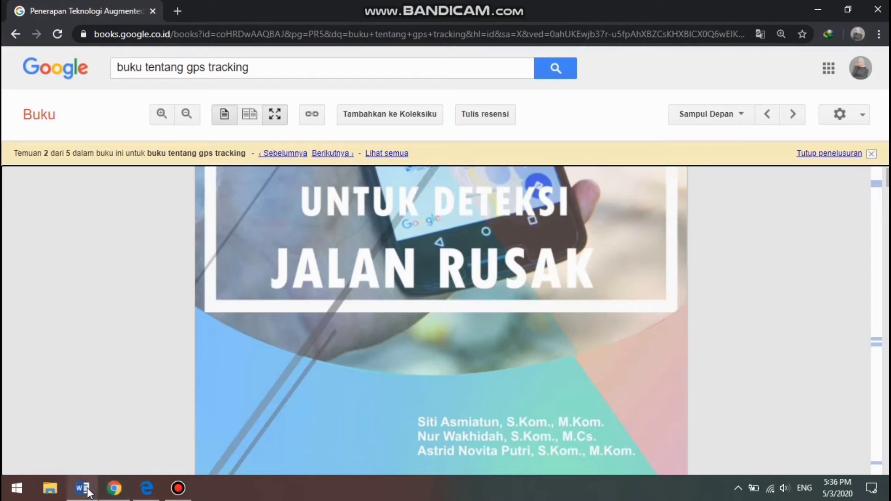
pyautogui.click(87, 491)
pyautogui.write('Wakhidah')
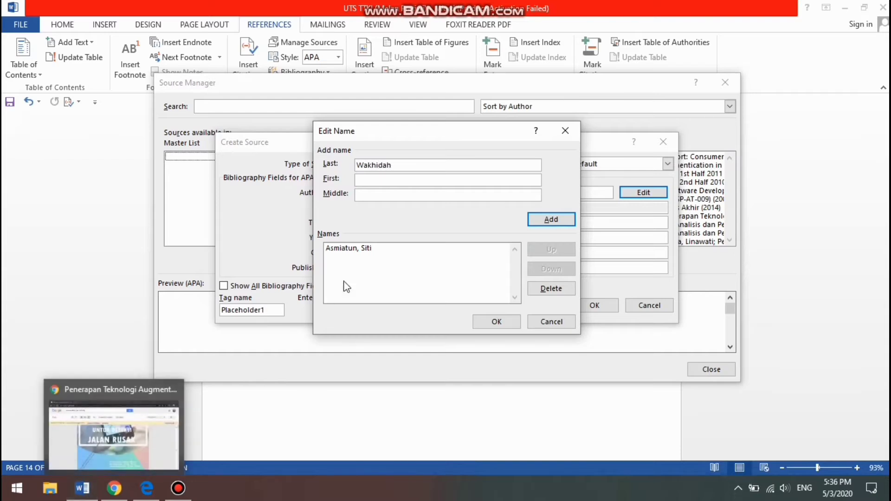
pyautogui.write('Nur')
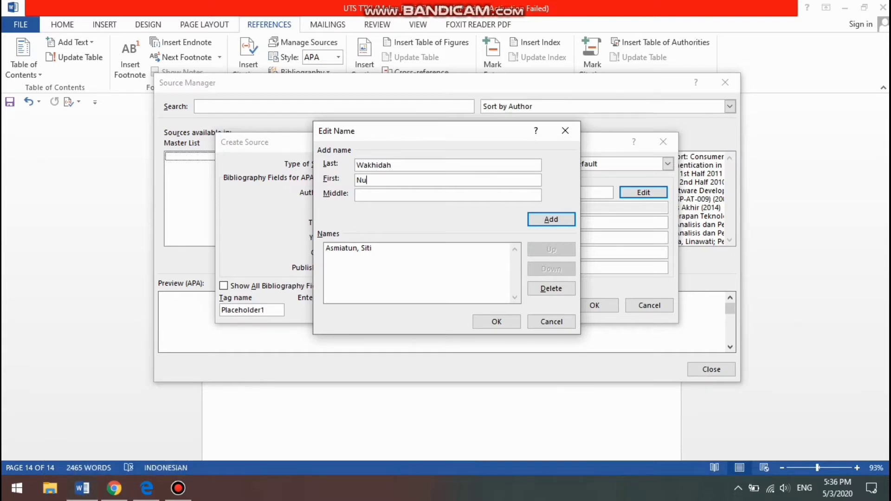
pyautogui.click(561, 220)
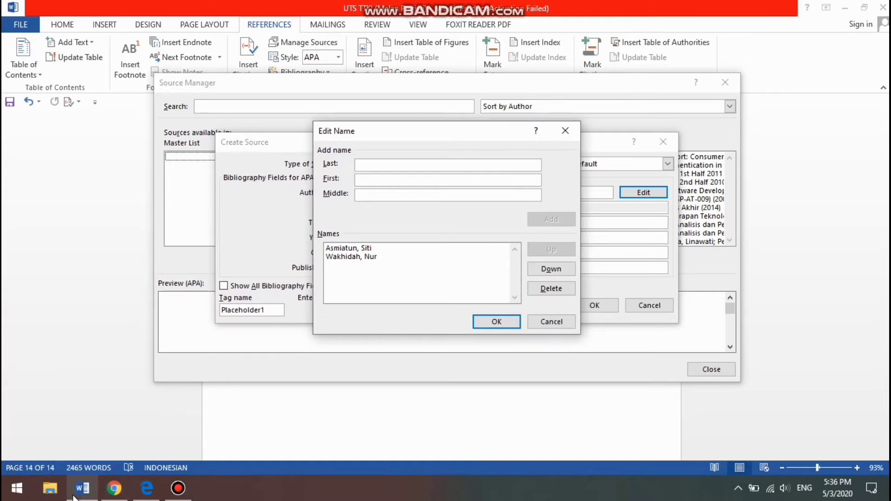
# Check the book cover in Chrome, add the third author's last and first name, and confirm the source's author list
pyautogui.click(113, 490)
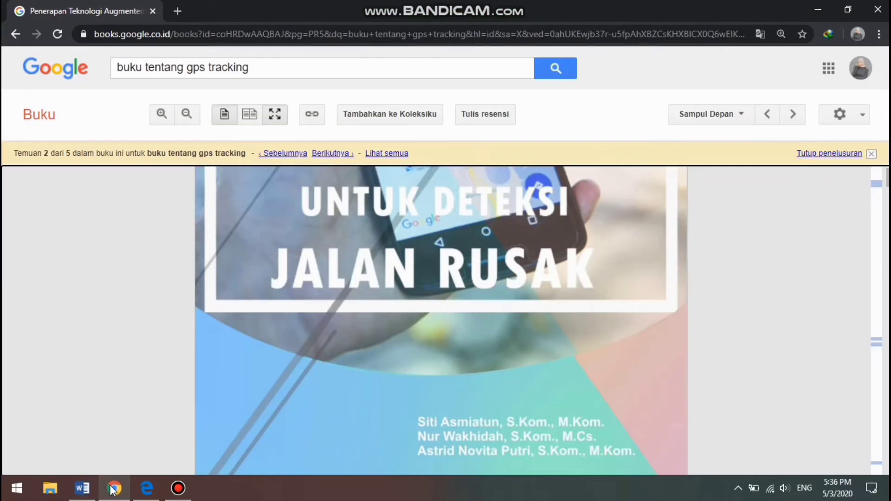
pyautogui.click(90, 490)
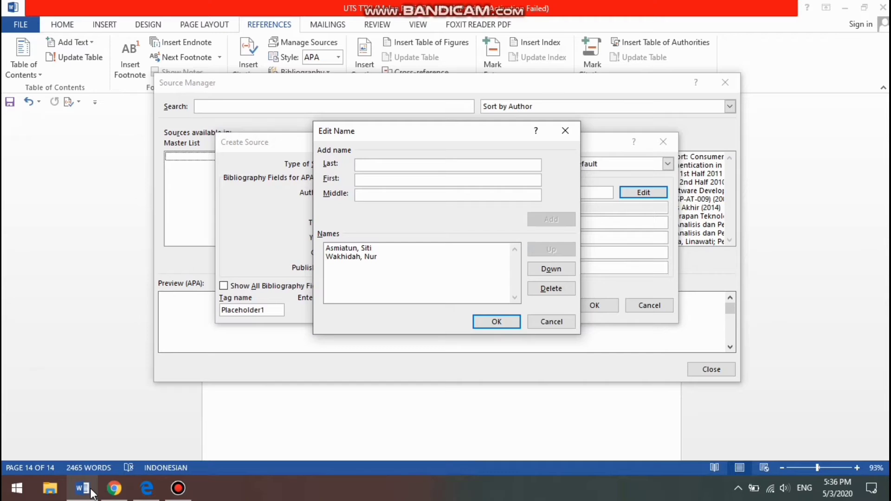
pyautogui.write('Putri')
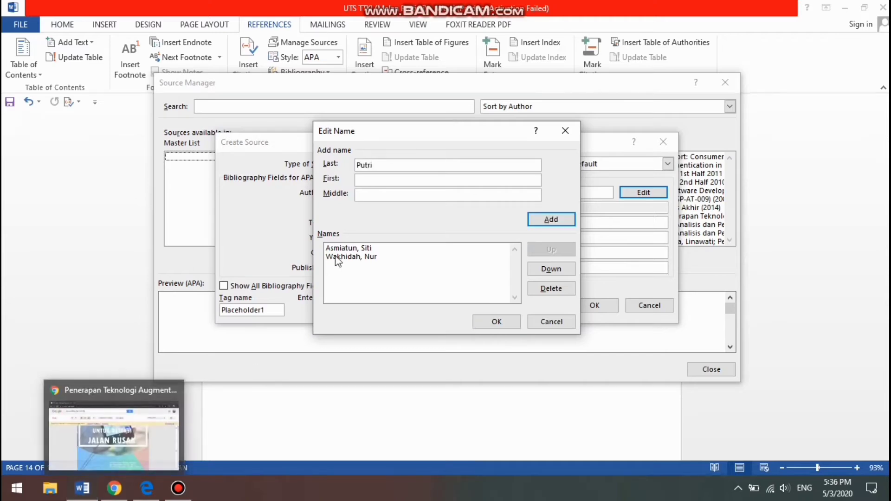
pyautogui.click(400, 183)
pyautogui.write('Astrid N')
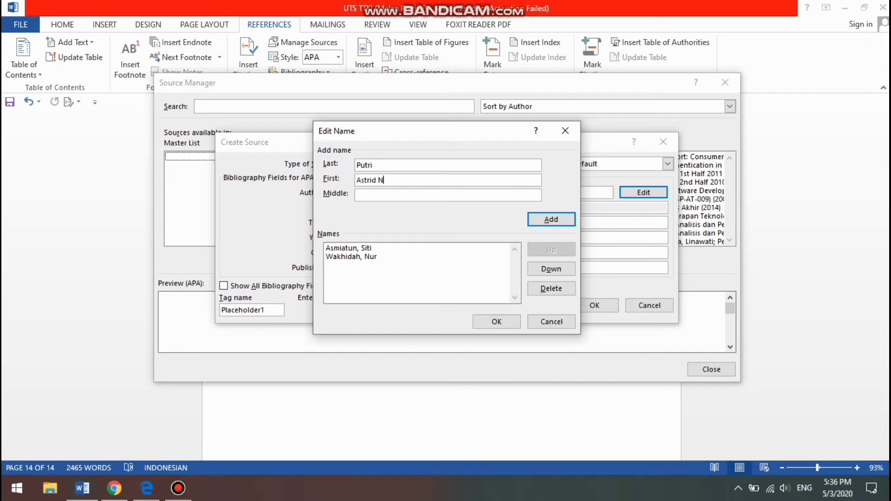
pyautogui.write('owvita')
pyautogui.press('BackSpace')
pyautogui.press('BackSpace')
pyautogui.press('BackSpace')
pyautogui.press('BackSpace')
pyautogui.write('vita')
pyautogui.click(551, 221)
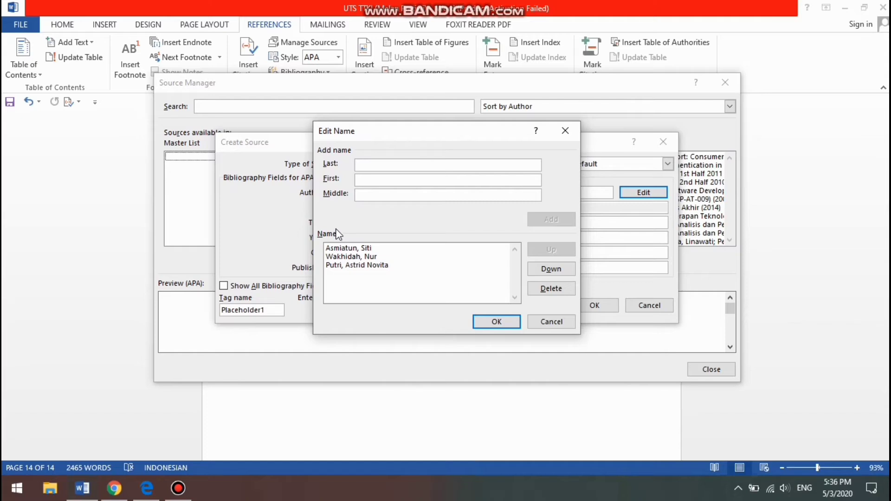
pyautogui.click(484, 318)
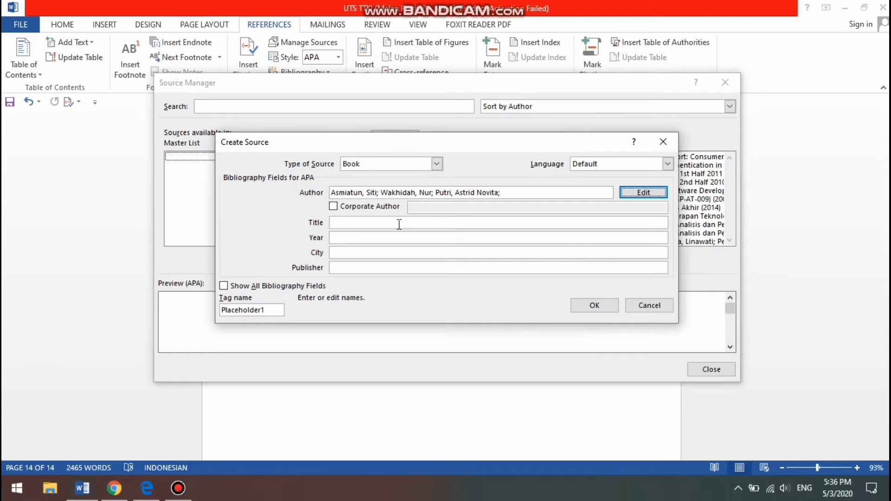
# Look up the book's title on its copyright page in Chrome and begin the source's title with "Penerapan Teknologi Augmented"
pyautogui.click(400, 224)
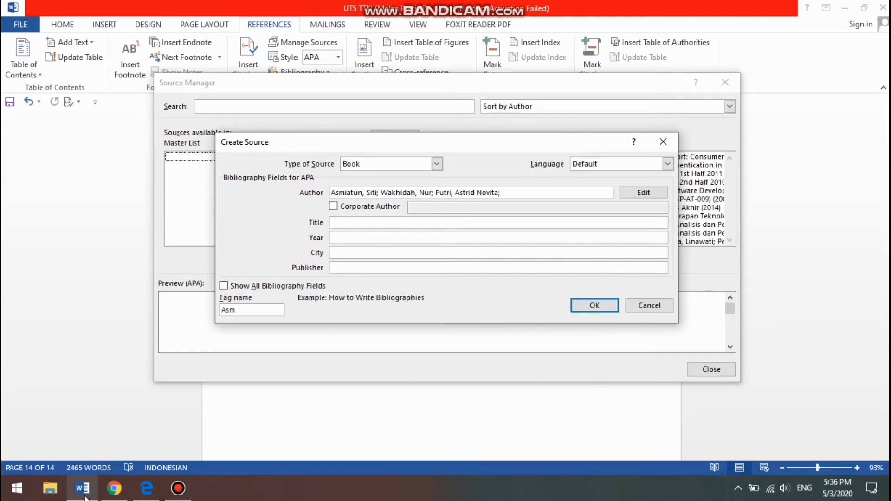
pyautogui.click(115, 489)
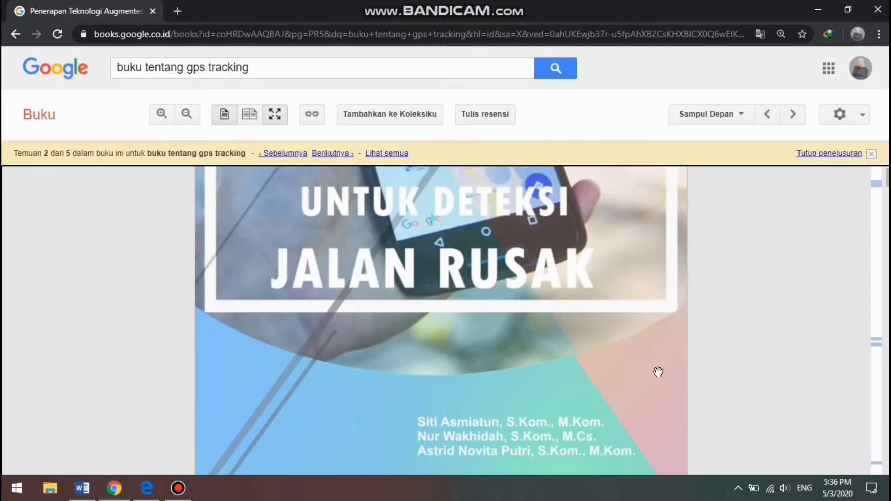
pyautogui.scroll(-5, 658, 372)
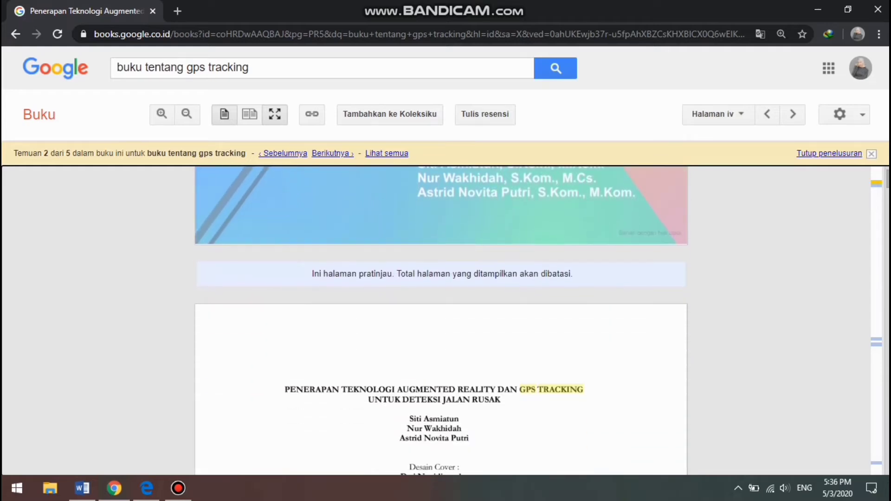
pyautogui.scroll(-1, 515, 348)
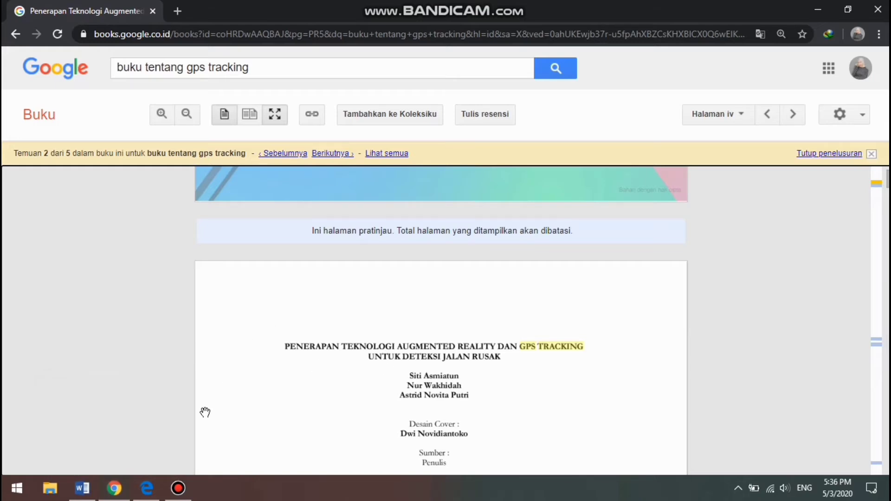
pyautogui.click(86, 498)
pyautogui.write('P')
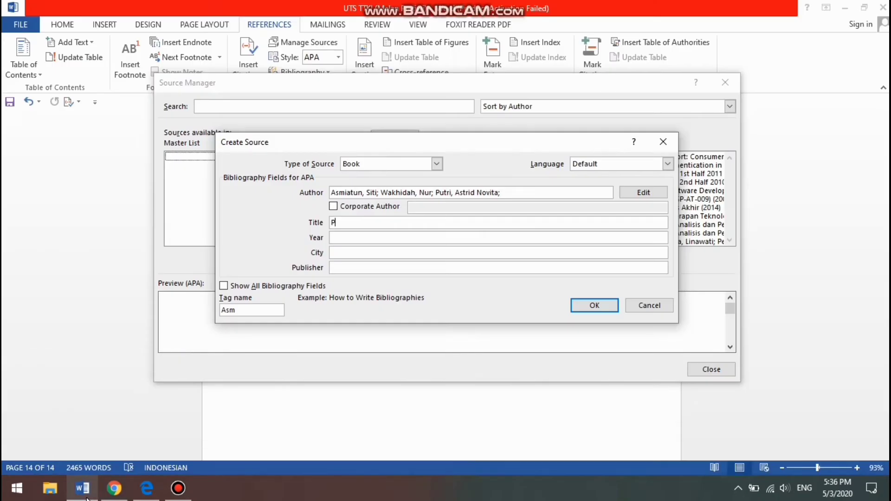
pyautogui.write('enerapan')
pyautogui.write('Teknologi Augmented')
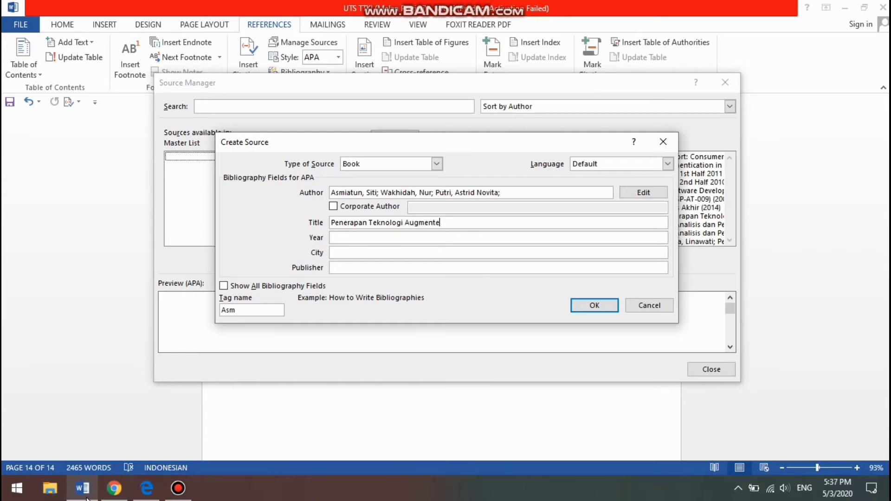
# Complete the title with "Reality dan GPS Tracking untuk Deteksi Jalan Rusak", rechecking the wording on the book page in Chrome
pyautogui.click(124, 497)
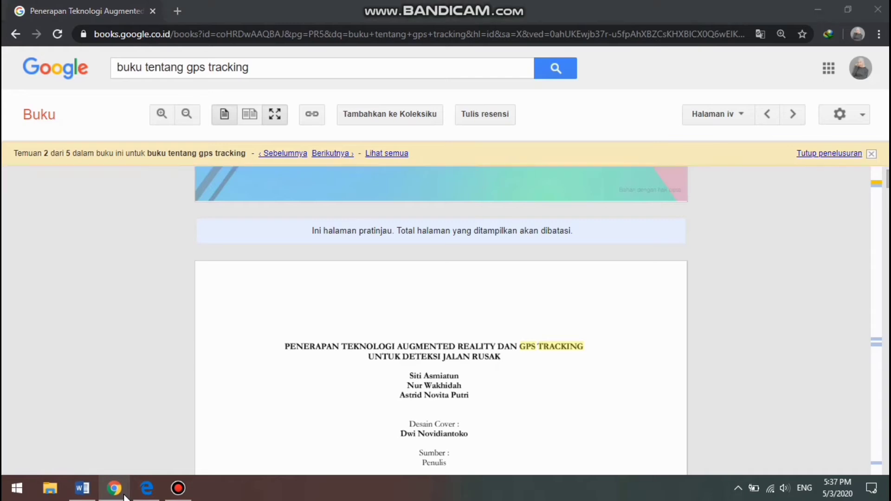
pyautogui.click(124, 497)
pyautogui.write('Reality dan GPS')
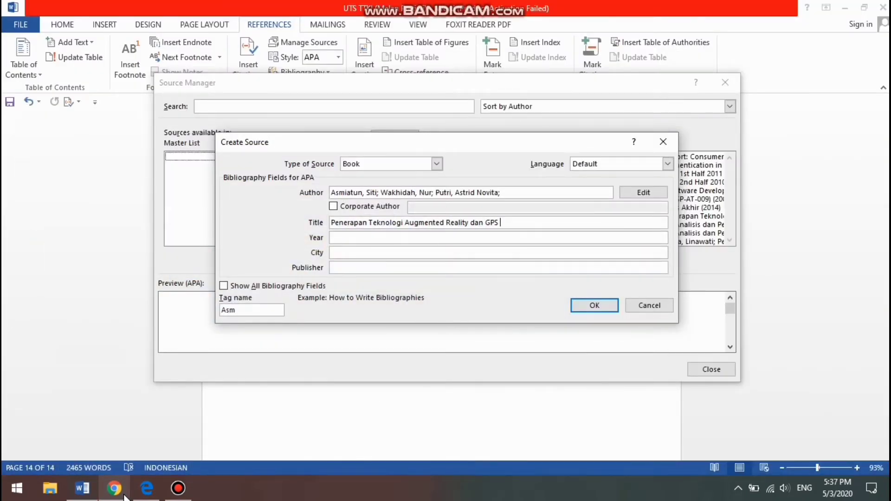
pyautogui.write(' Tracking')
pyautogui.click(125, 498)
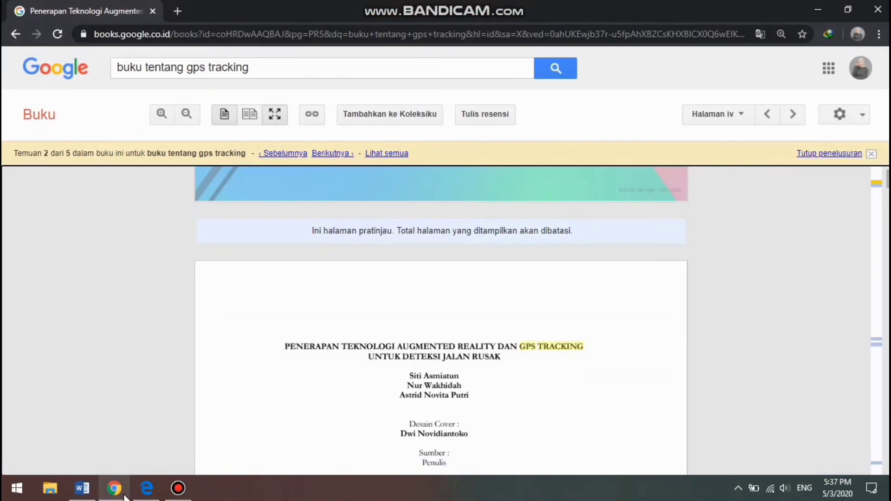
pyautogui.click(125, 498)
pyautogui.write('untuk')
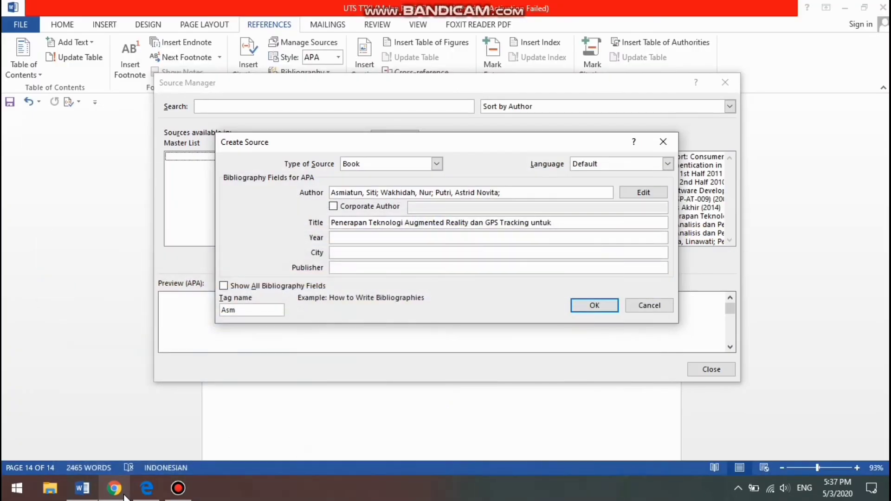
pyautogui.write(' Deteksi Jalan Rusak')
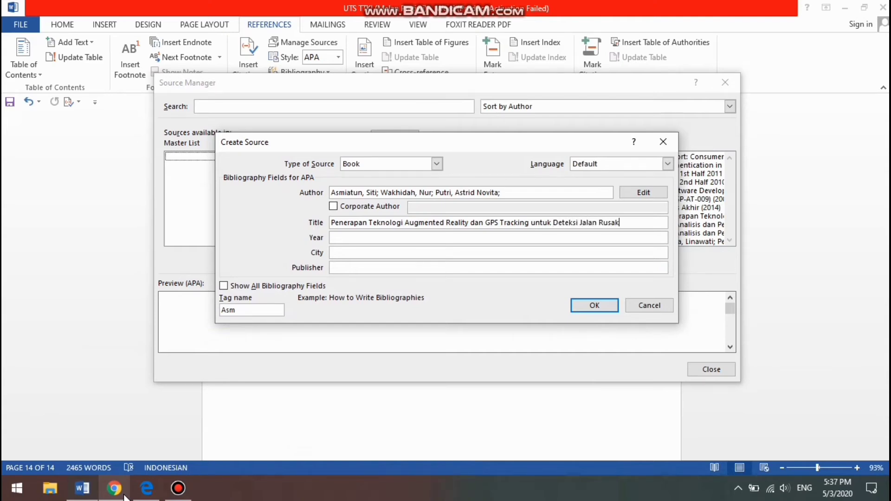
# Find the publication year on the book's copyright page in Chrome and set the source's year to 2020
pyautogui.click(358, 238)
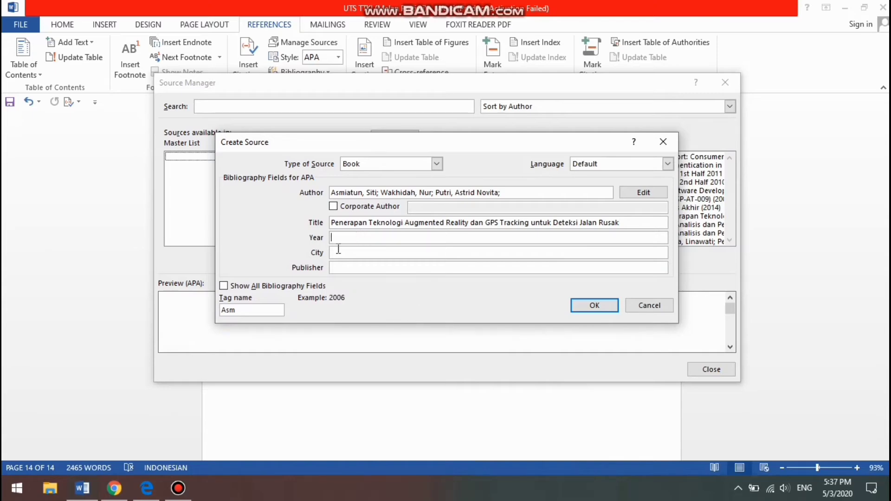
pyautogui.click(112, 496)
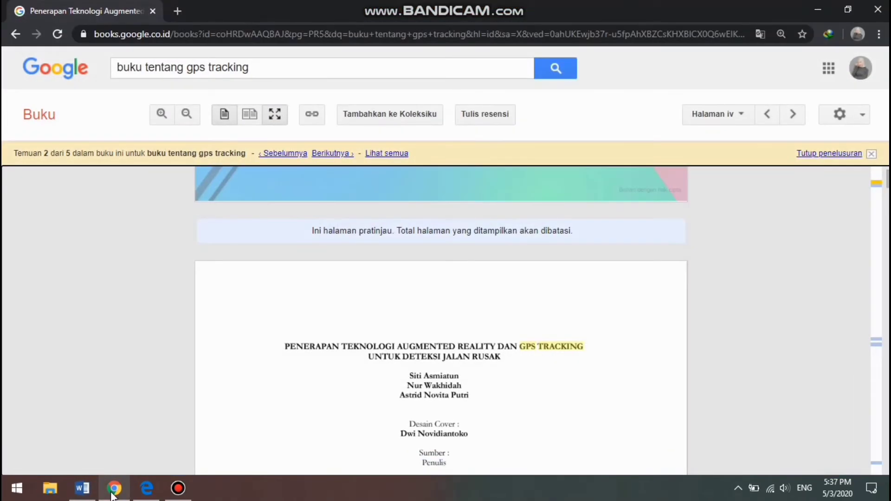
pyautogui.press('Down')
pyautogui.press('Down')
pyautogui.press('Down')
pyautogui.press('Down')
pyautogui.press('Down')
pyautogui.press('Down')
pyautogui.press('Down')
pyautogui.press('Down')
pyautogui.press('Down')
pyautogui.press('Down')
pyautogui.press('Down')
pyautogui.press('Down')
pyautogui.press('Down')
pyautogui.press('Down')
pyautogui.press('Down')
pyautogui.press('Down')
pyautogui.press('Down')
pyautogui.press('Down')
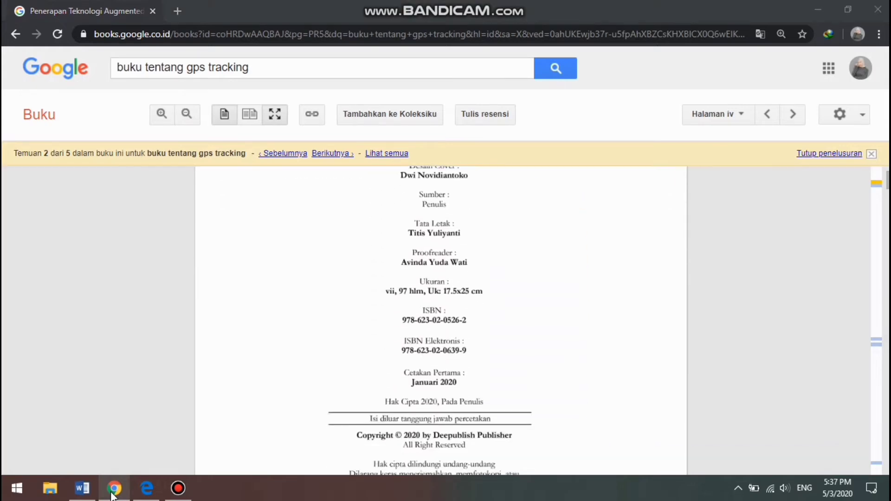
pyautogui.click(112, 496)
pyautogui.write('2020')
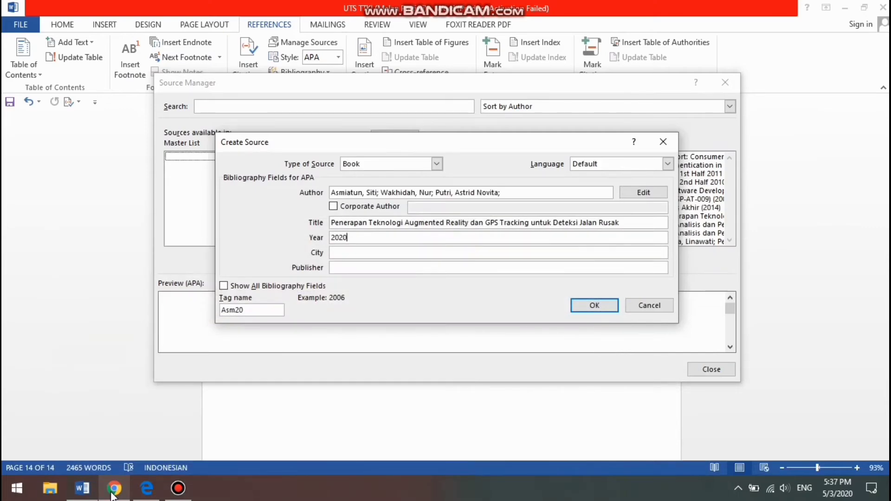
# Find the publisher's location on the copyright page in Chrome and set the source's city to Sleman
pyautogui.click(112, 496)
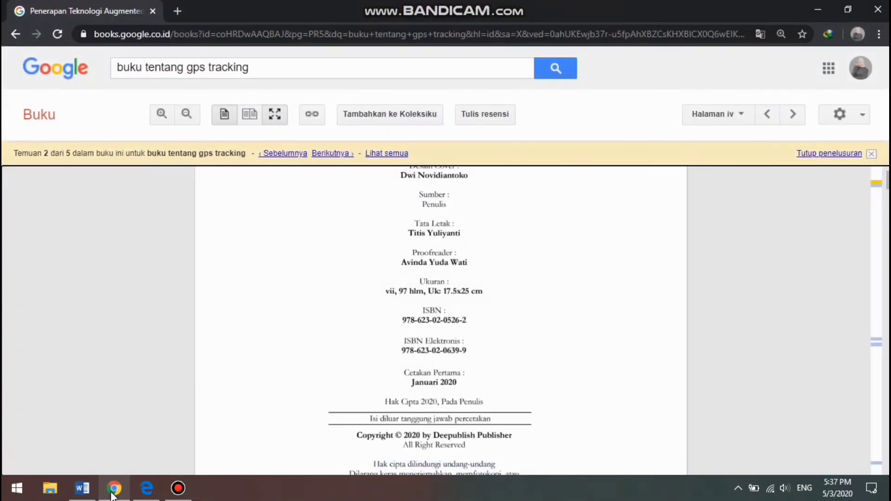
pyautogui.press('Down')
pyautogui.press('Down')
pyautogui.press('Down')
pyautogui.press('Down')
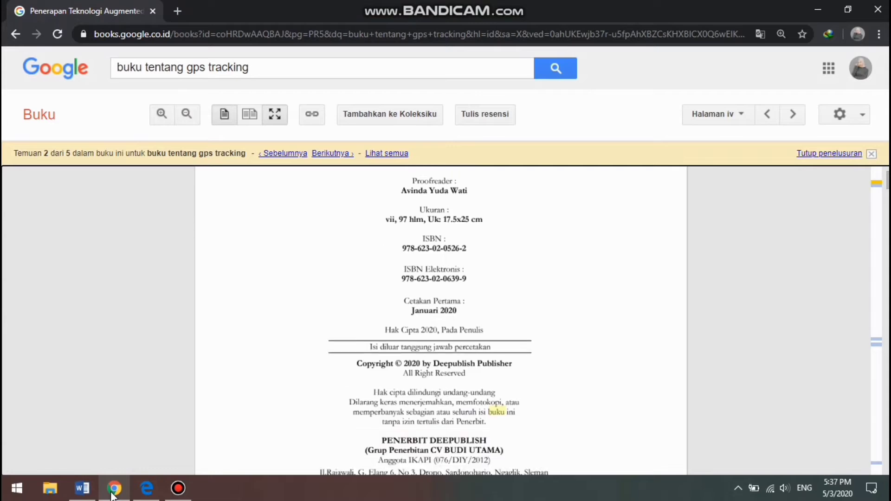
pyautogui.press('Down')
pyautogui.press('Down')
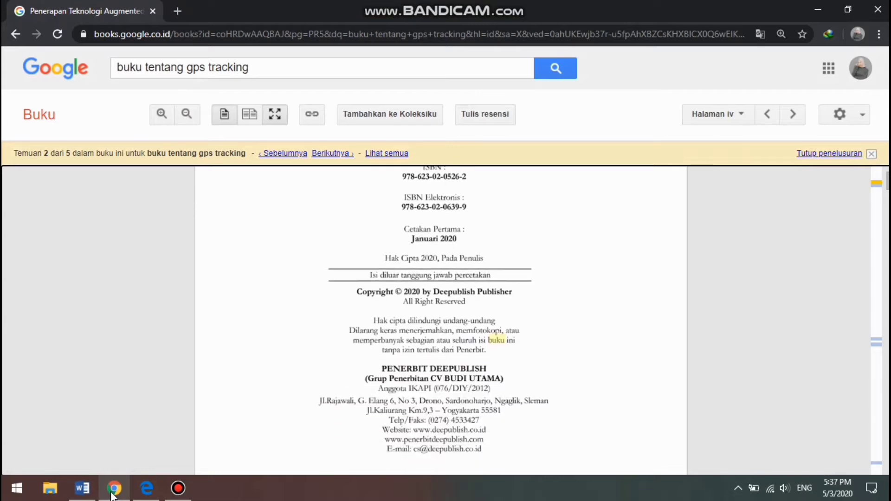
pyautogui.click(112, 496)
pyautogui.write('2')
pyautogui.press('BackSpace')
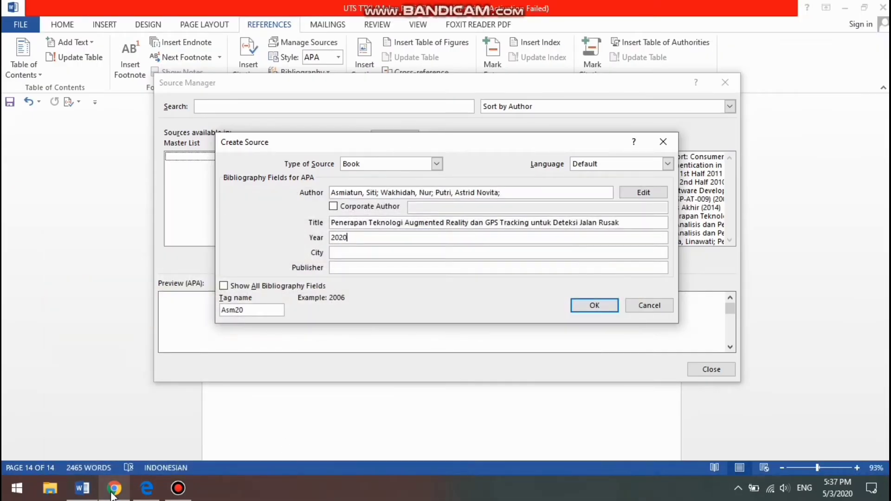
pyautogui.click(393, 250)
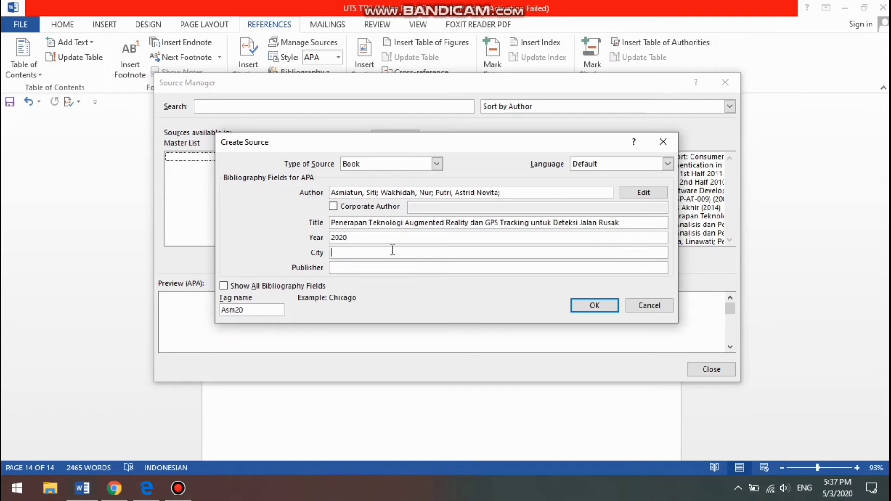
pyautogui.write('Sleman')
# Check the publisher in Chrome, enter "CV Budi Utama" as the source's publisher, and save the book source
pyautogui.click(432, 268)
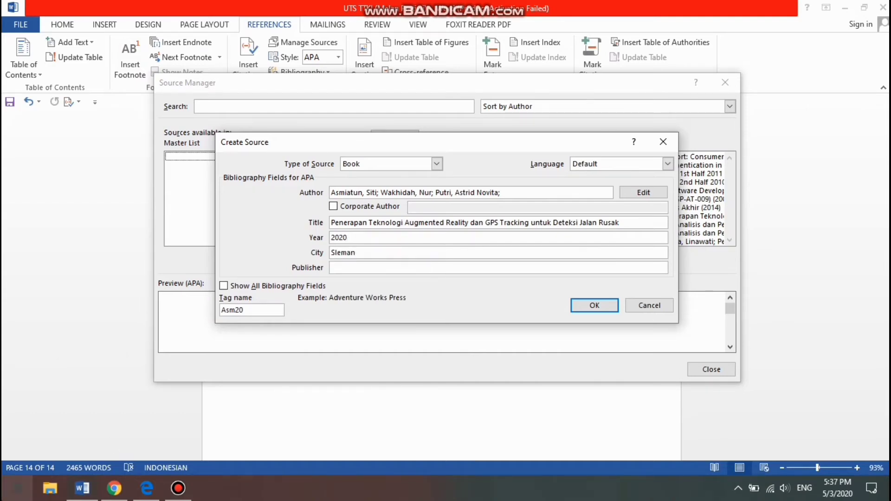
pyautogui.click(116, 490)
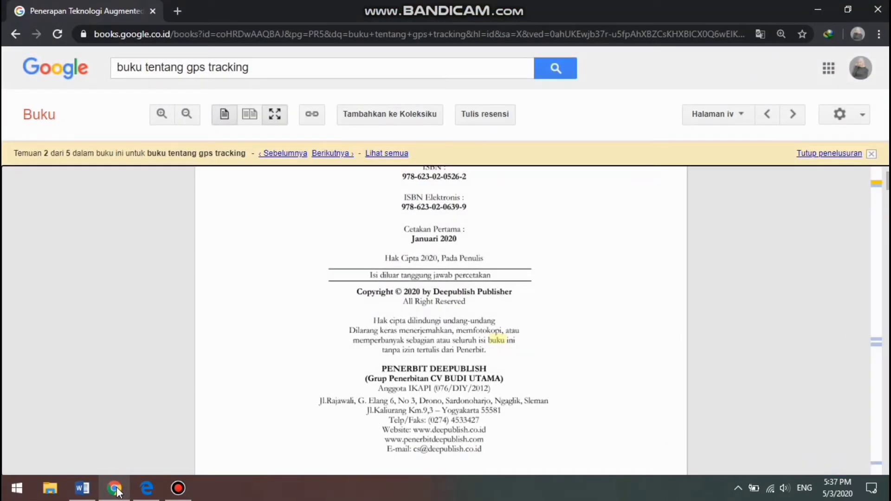
pyautogui.click(116, 490)
pyautogui.write('CV ')
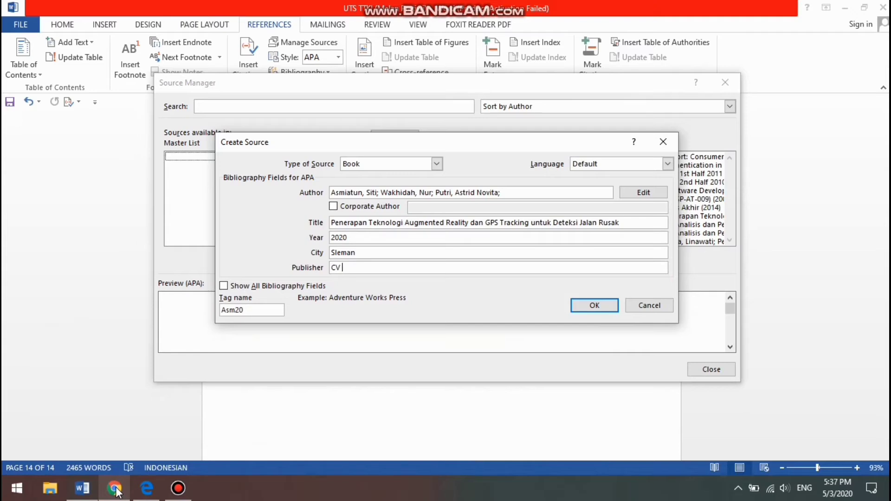
pyautogui.write('Budi Utama')
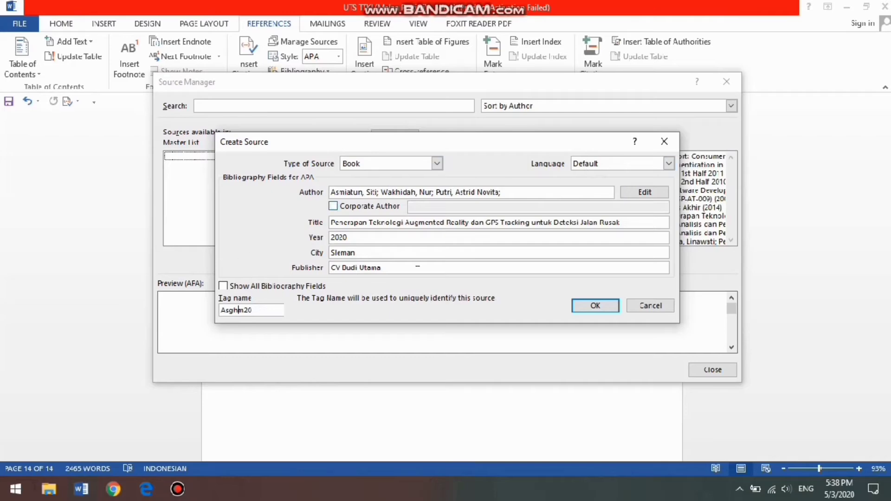
pyautogui.click(595, 306)
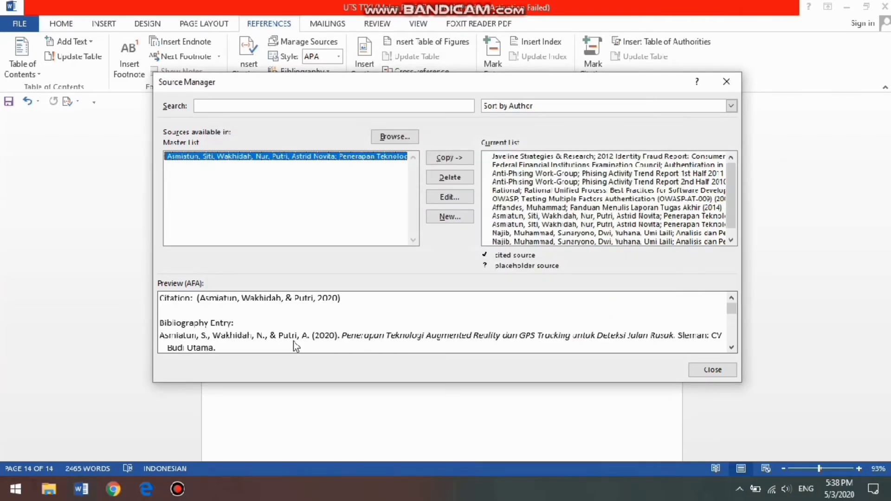
# Start another new source in the Source Manager, set its type to Journal Article, and go to its author field
pyautogui.click(468, 217)
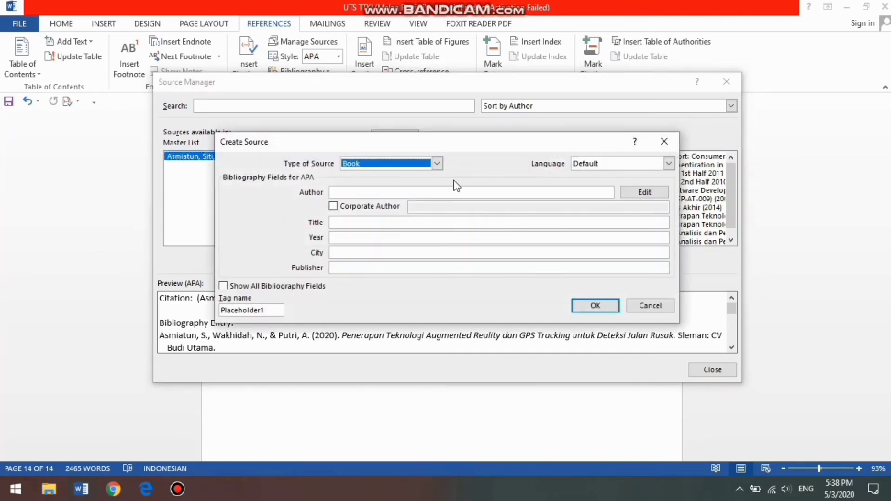
pyautogui.click(440, 168)
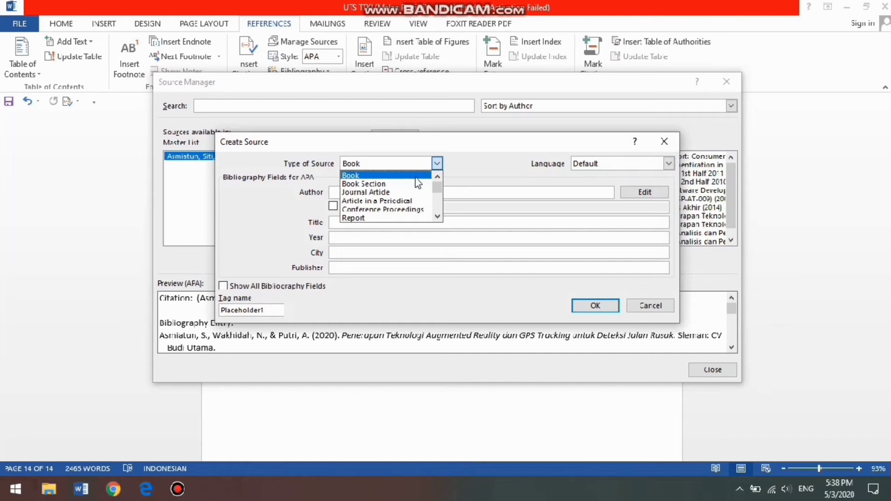
pyautogui.click(399, 192)
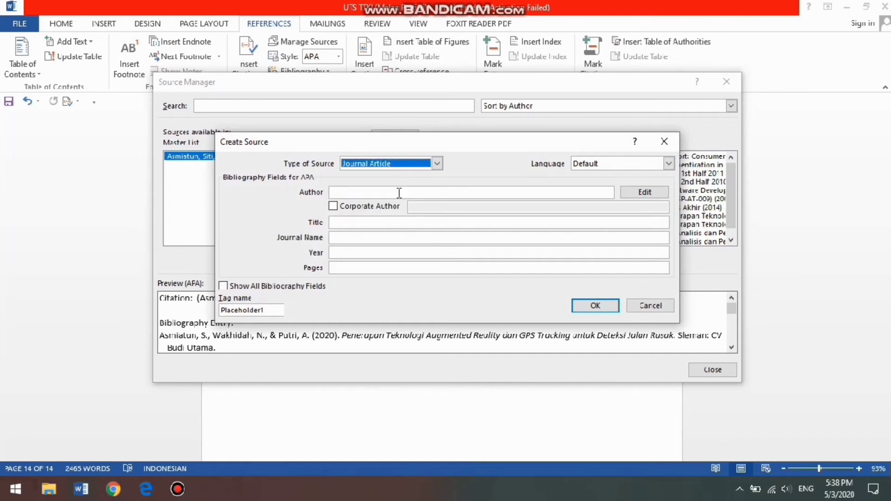
pyautogui.click(399, 192)
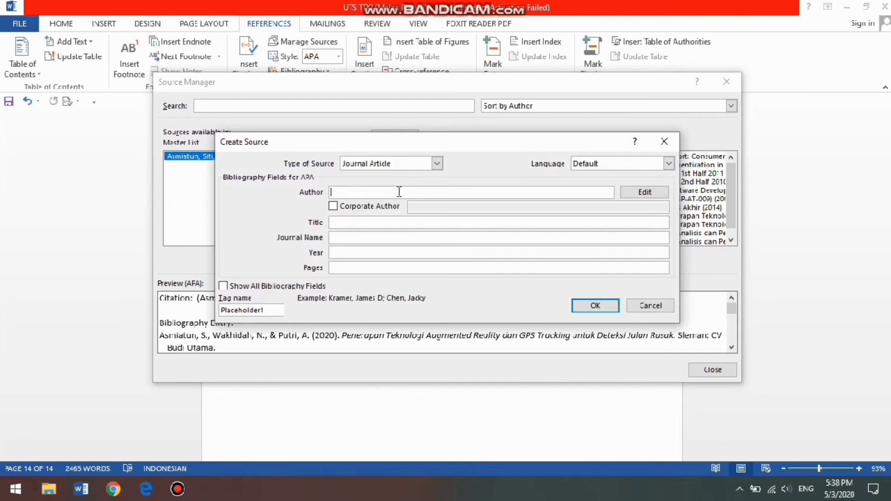
# Open the source's author name editor, look up the authors in jurnal 2.pdf in Edge, and add the first author's last and first name
pyautogui.click(652, 193)
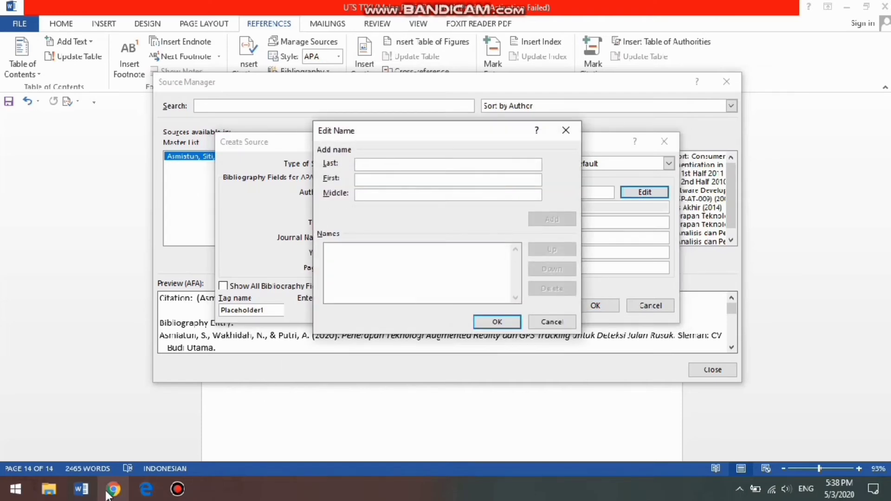
pyautogui.moveTo(146, 489)
pyautogui.click(143, 439)
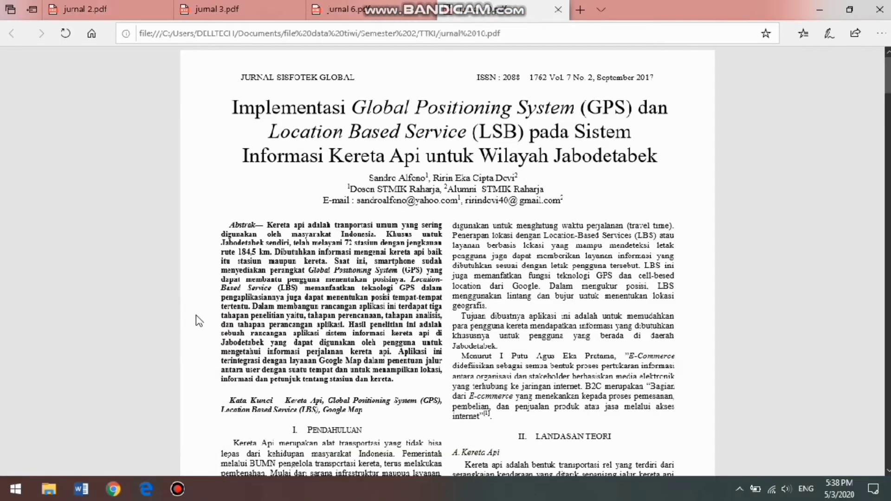
pyautogui.click(97, 9)
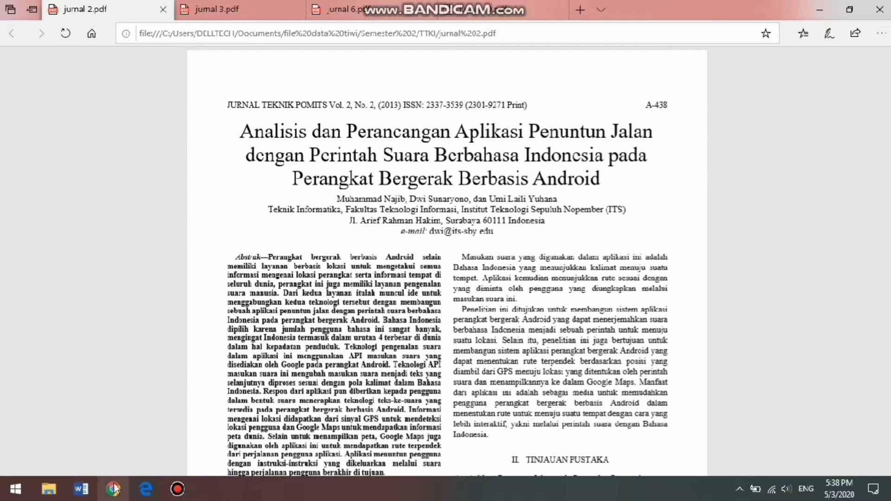
pyautogui.click(71, 496)
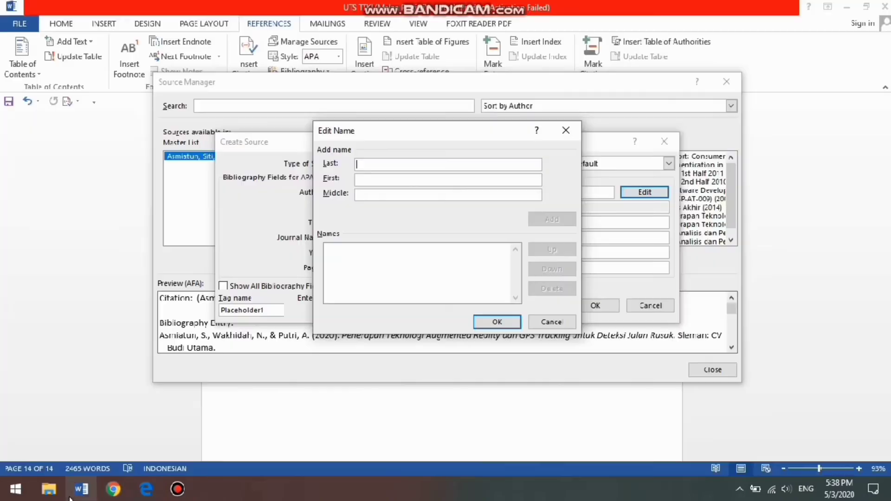
pyautogui.write('Najih')
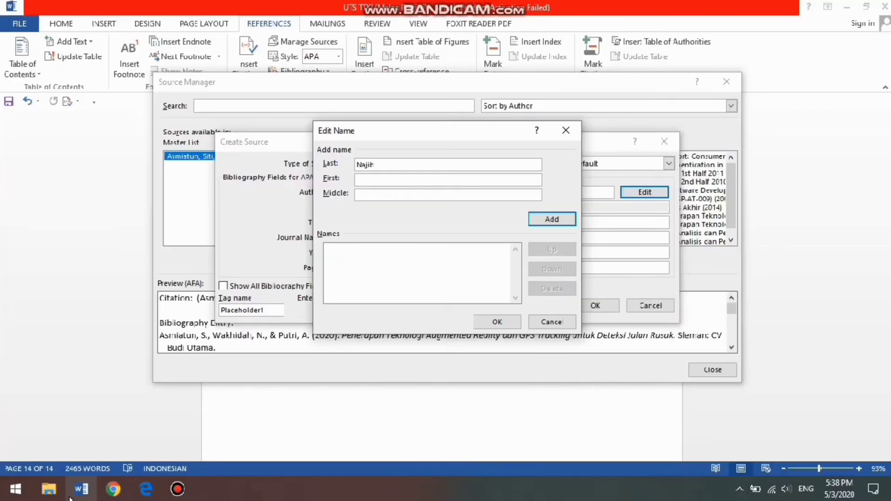
pyautogui.press('Tab')
pyautogui.write('Mu')
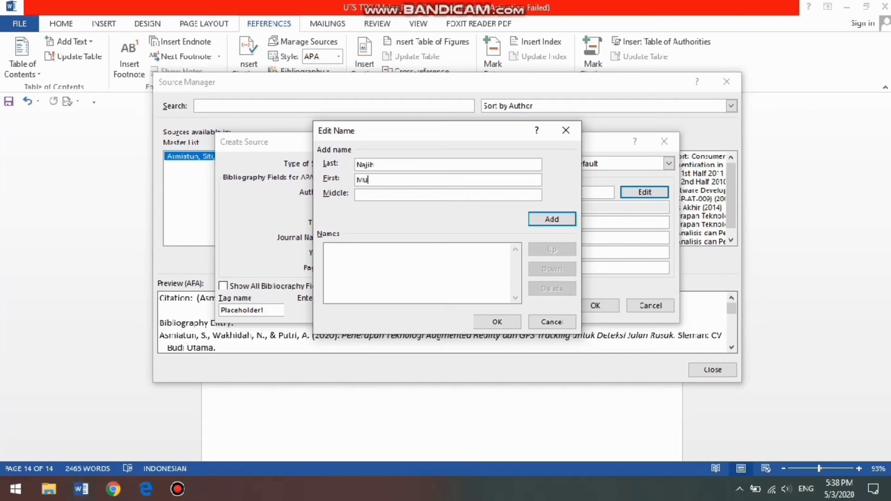
pyautogui.write('hammad')
pyautogui.click(550, 218)
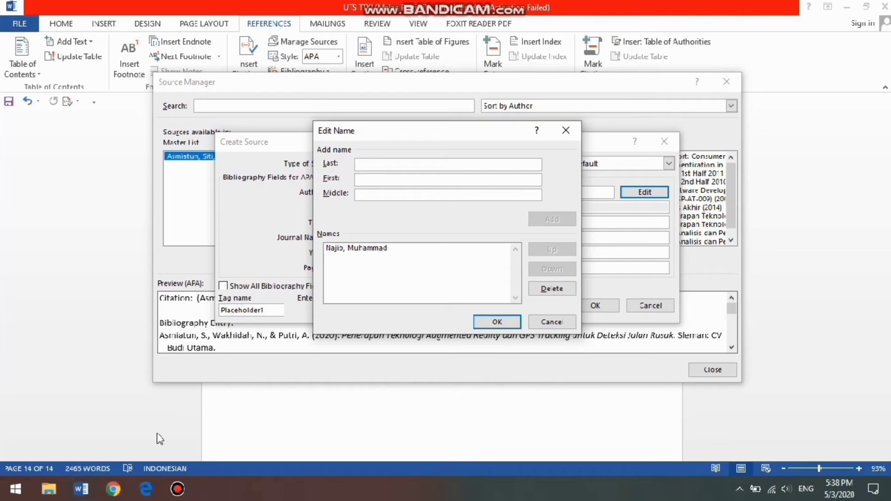
# Check the article's second author in Edge and add that author's last and first name to the source's name list
pyautogui.click(156, 493)
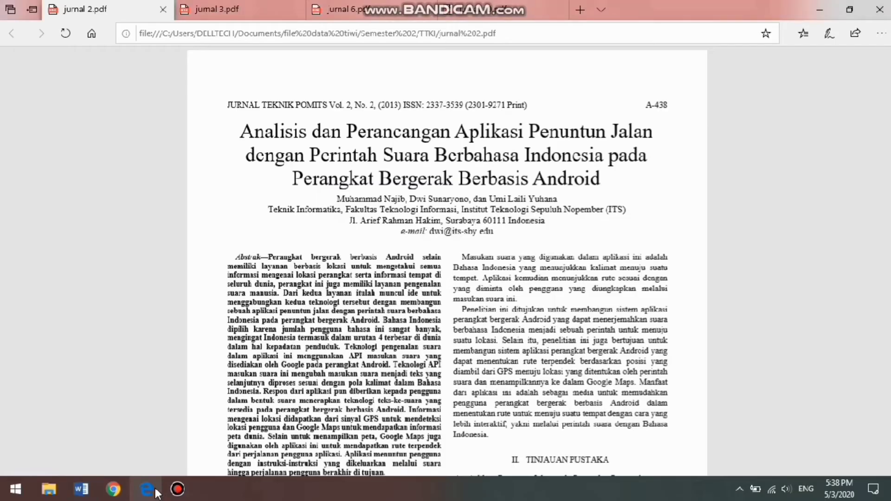
pyautogui.click(156, 492)
pyautogui.write('S')
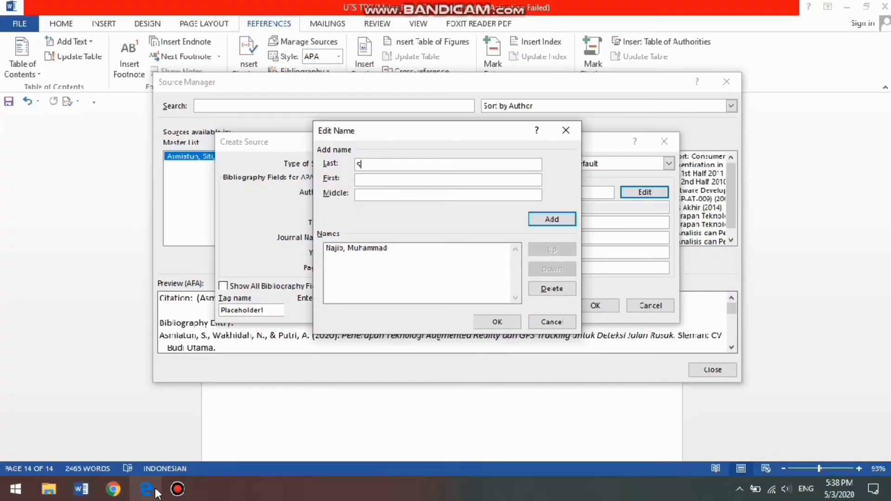
pyautogui.write('unaryono')
pyautogui.click(389, 178)
pyautogui.write('Dwi')
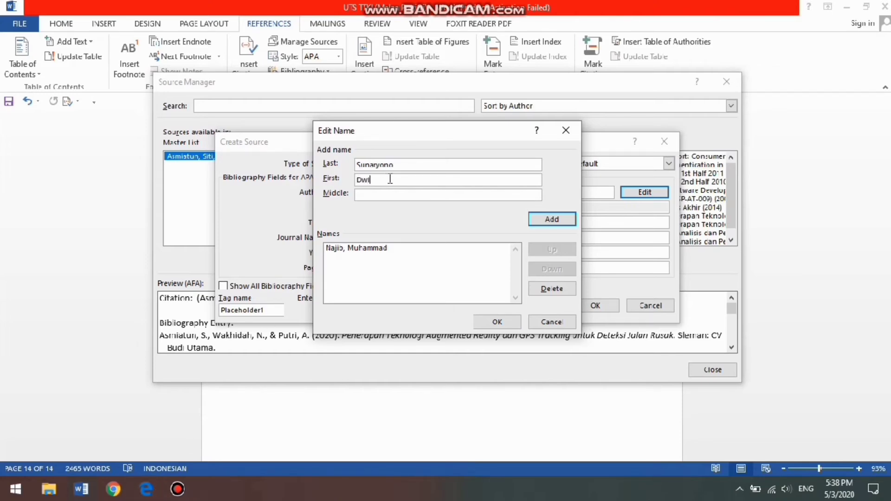
pyautogui.click(539, 224)
# Check the article's third author in Edge, add that author's last and first name, and accept the author list
pyautogui.click(145, 491)
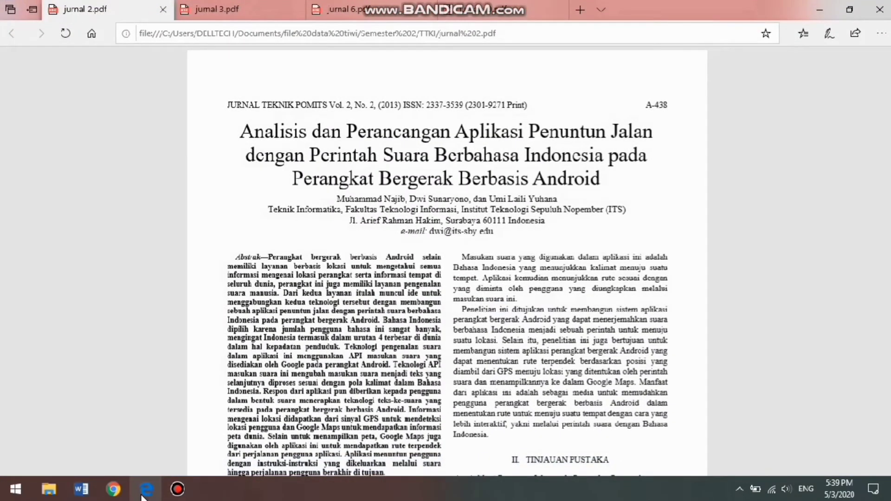
pyautogui.click(144, 491)
pyautogui.write('Yuhana')
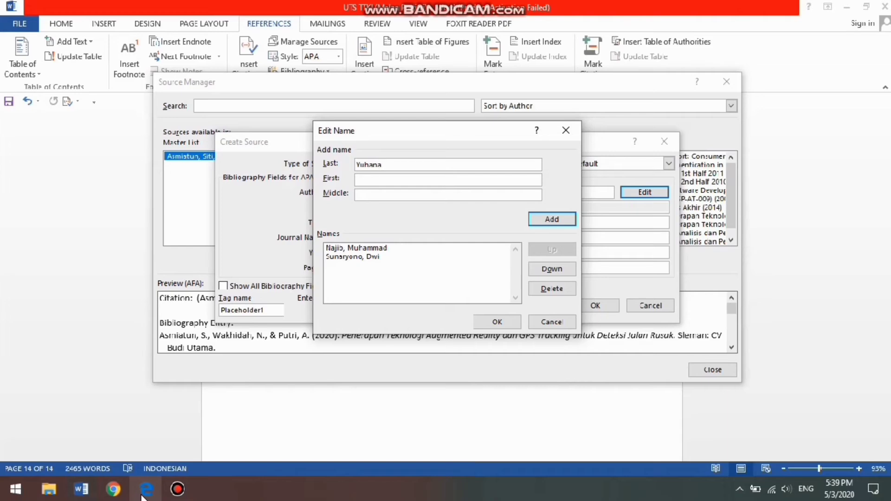
pyautogui.click(371, 181)
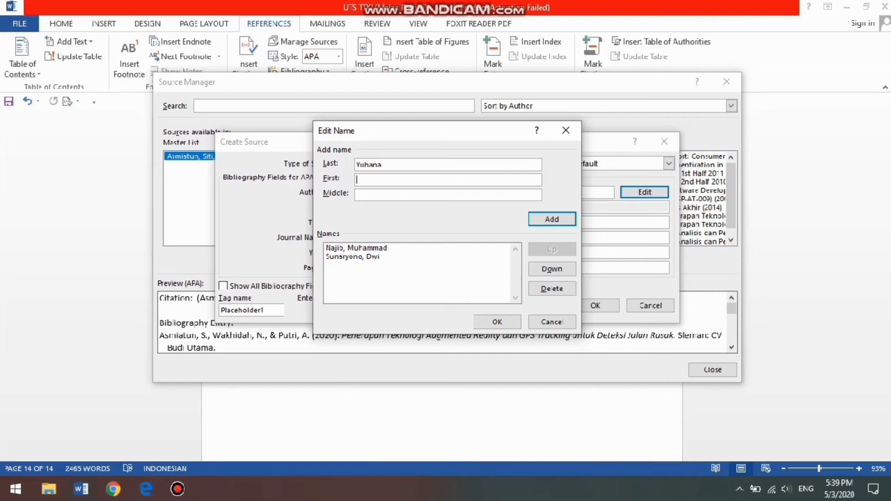
pyautogui.write('Umi Laili')
pyautogui.click(559, 224)
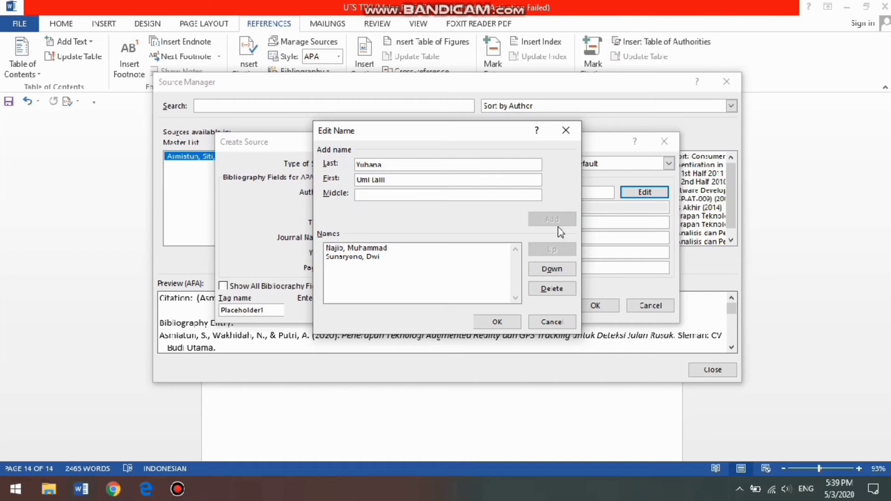
pyautogui.click(495, 327)
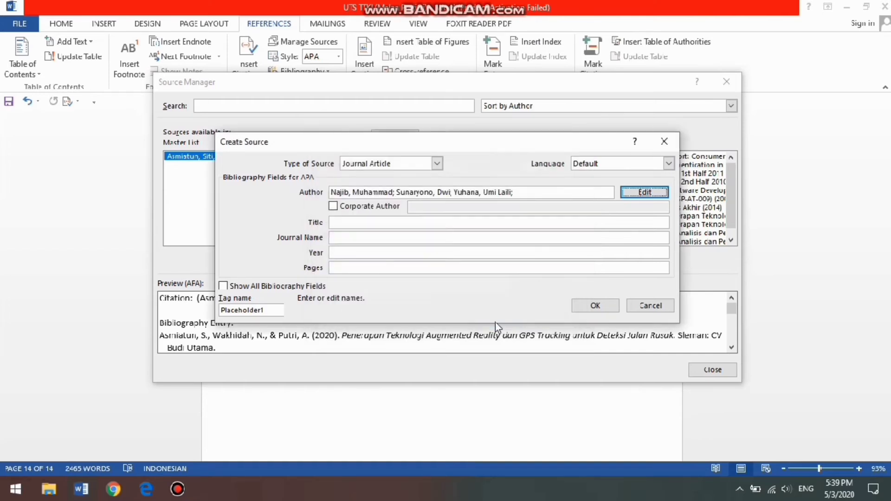
# Begin the source's title with "Analisis dan Perancangan Aplikasi Penuntun Jalan dengan Perintah Suara", checking the wording against the article in Edge
pyautogui.click(453, 225)
pyautogui.write('Analisis dan Perancangan')
pyautogui.write('Apl')
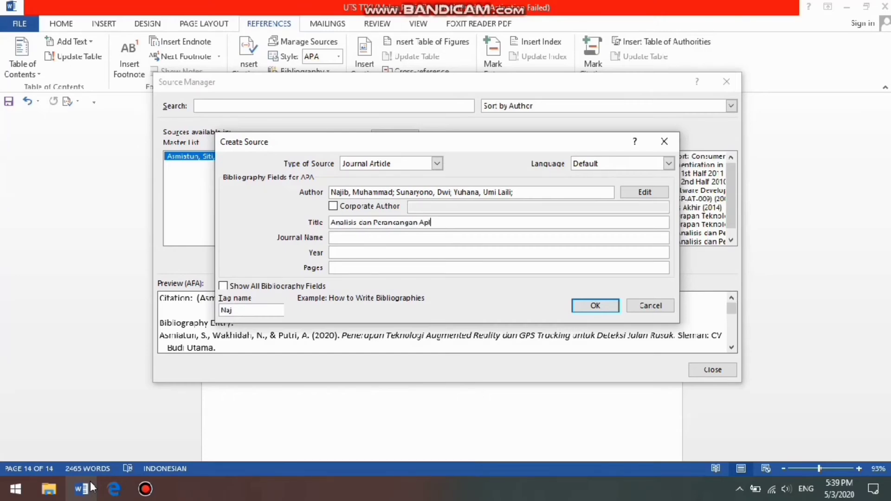
pyautogui.write('ikasi')
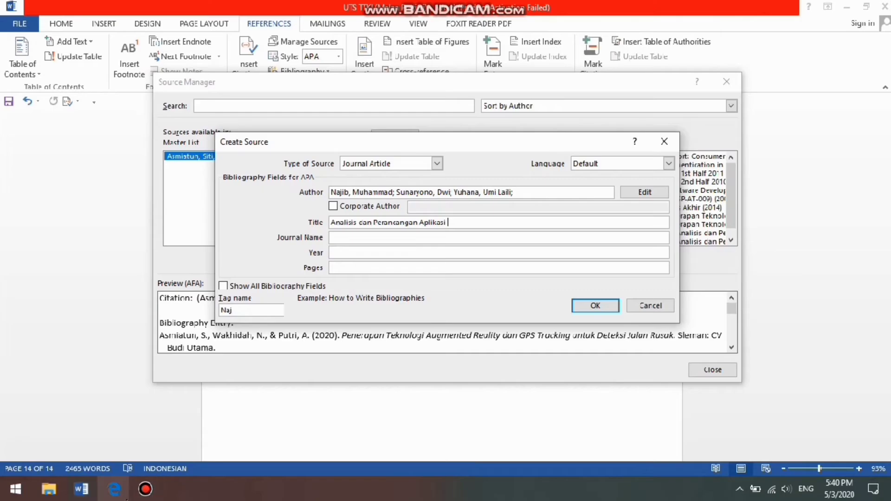
pyautogui.click(121, 493)
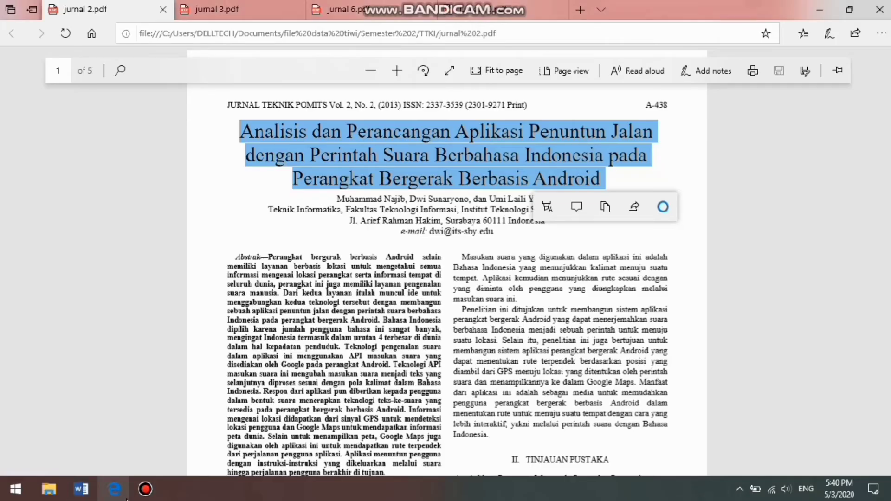
pyautogui.click(114, 490)
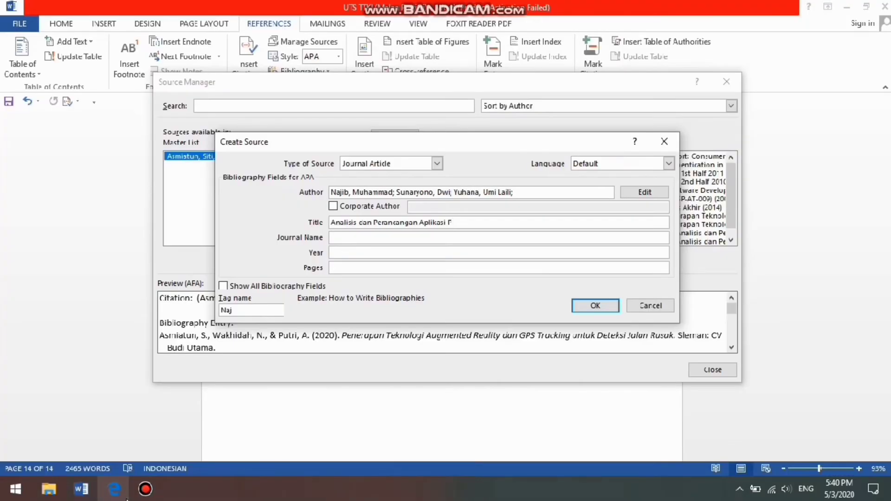
pyautogui.write('Penuntun Jalan dengan Perintah')
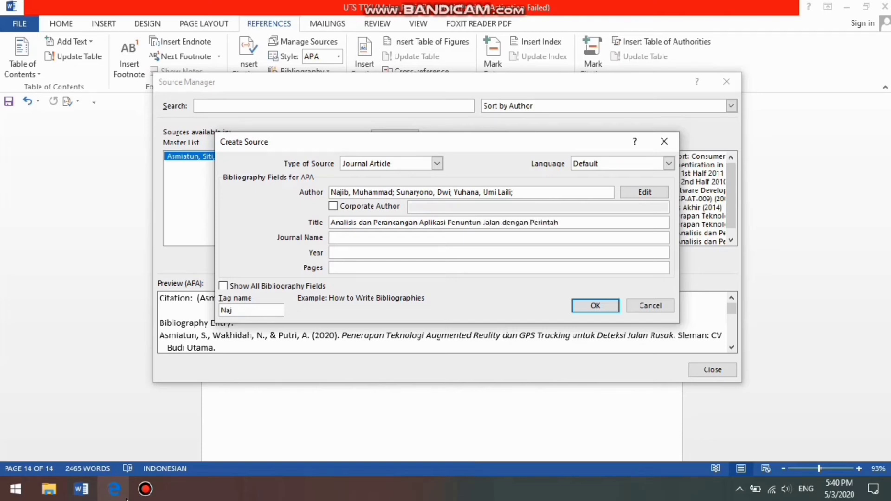
pyautogui.write(' Suara')
# Check the title's wording in Edge and continue the source's title with "Berbahasa Indonesia Pada Perangkat"
pyautogui.click(127, 500)
pyautogui.click(127, 500)
pyautogui.click(127, 500)
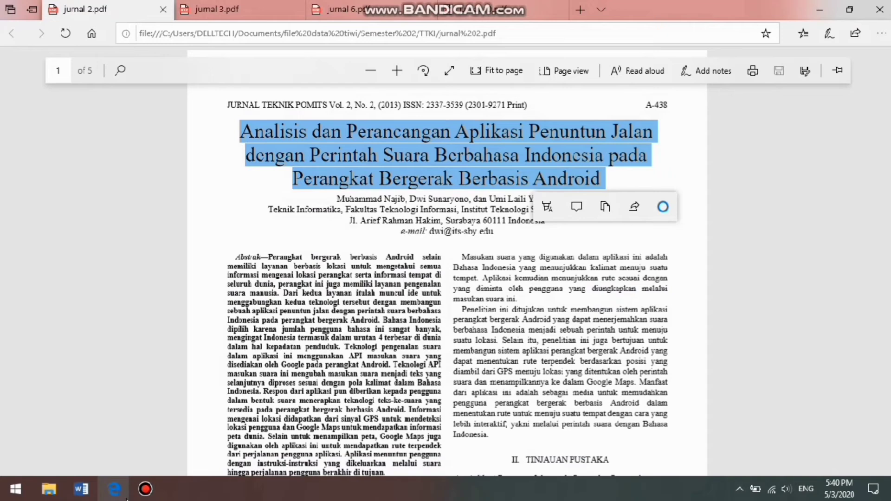
pyautogui.click(127, 500)
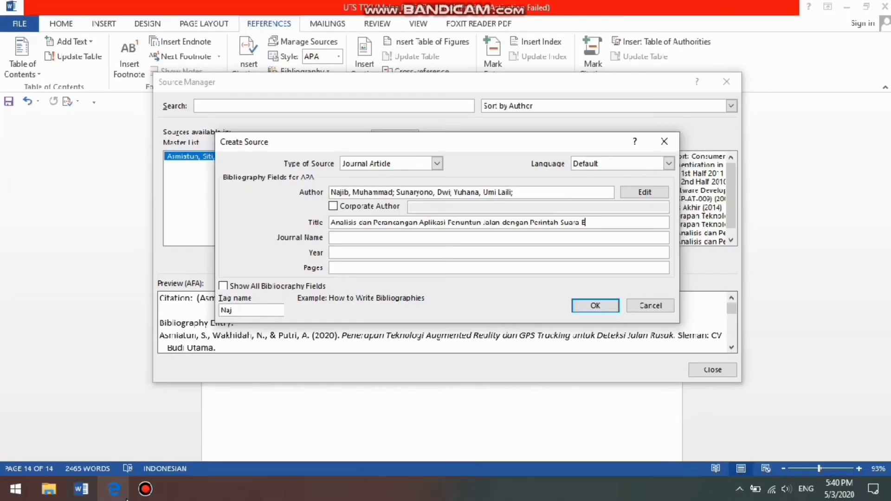
pyautogui.write('bahasa Indonesia Pada p')
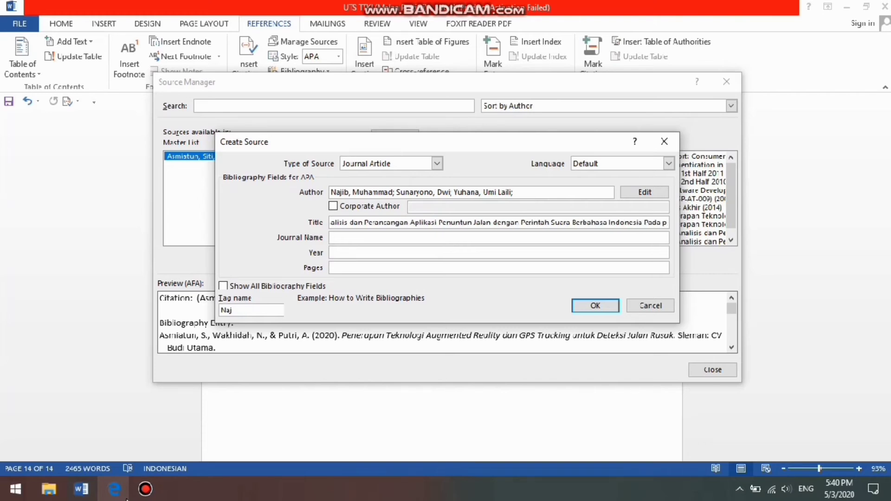
pyautogui.write('erangkat')
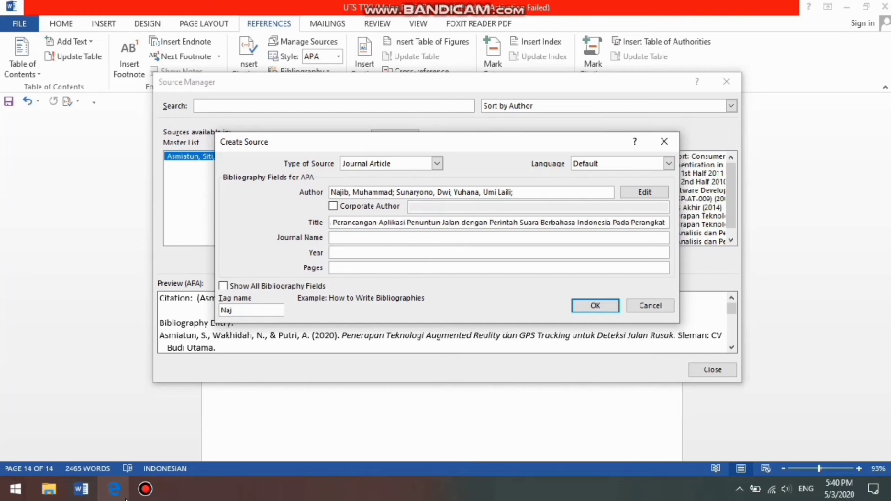
# Check the end of the article's title in Edge and complete the source's title with "Bergerak Berbasis Android"
pyautogui.click(125, 498)
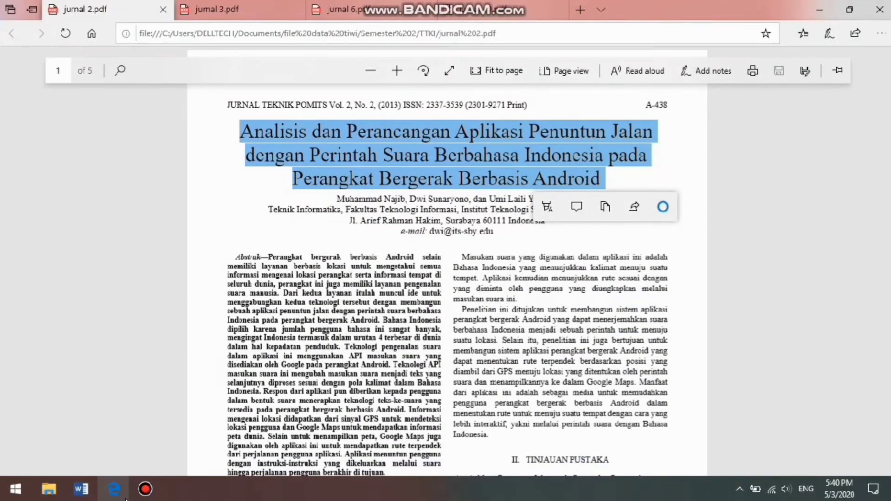
pyautogui.click(125, 498)
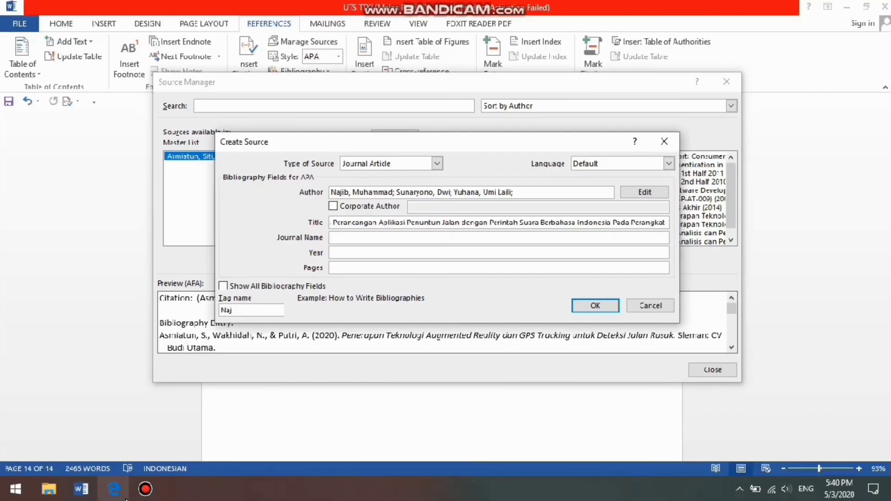
pyautogui.write('Bergerak Ber')
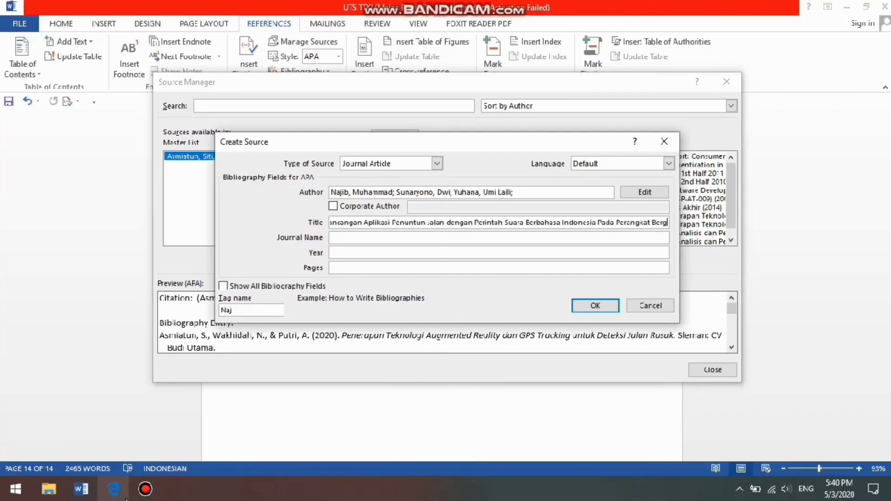
pyautogui.write('basis')
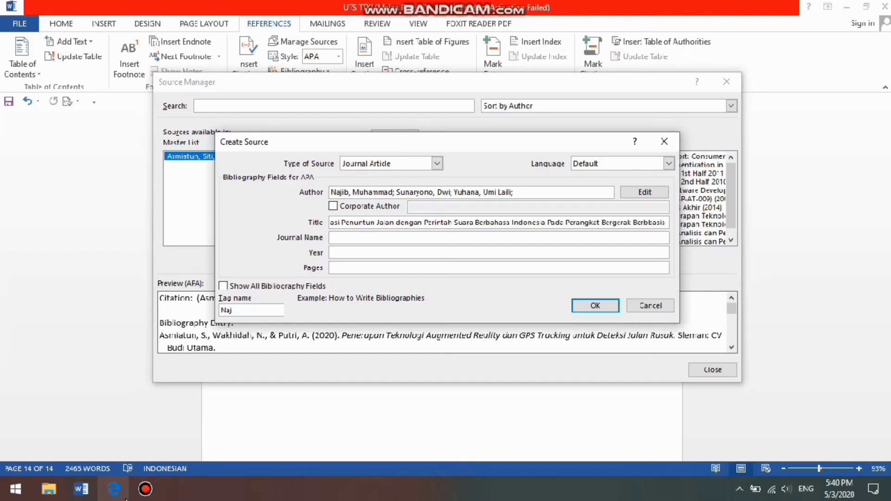
pyautogui.press('BackSpace')
pyautogui.press('BackSpace')
pyautogui.press('BackSpace')
pyautogui.press('BackSpace')
pyautogui.write('asis Android')
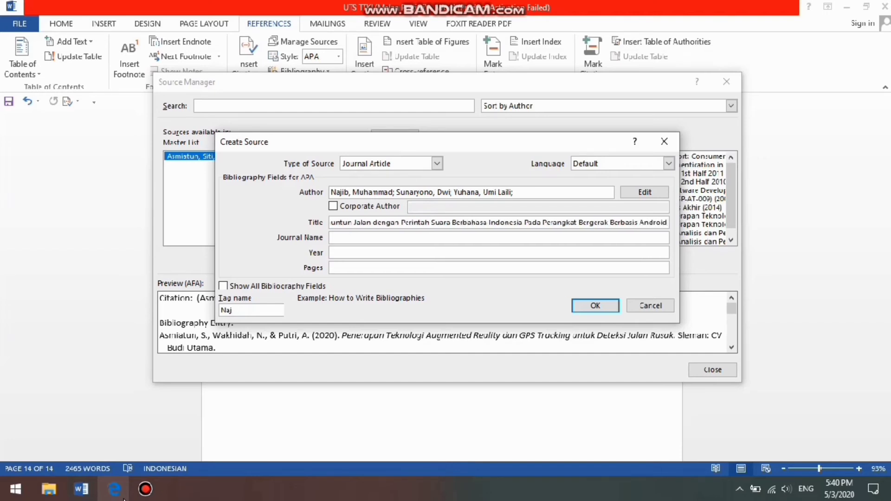
# Find the journal's name in the article's header in Edge, enter "Jurnal Teknik Pomits" as the journal name, and go to the year field
pyautogui.click(385, 236)
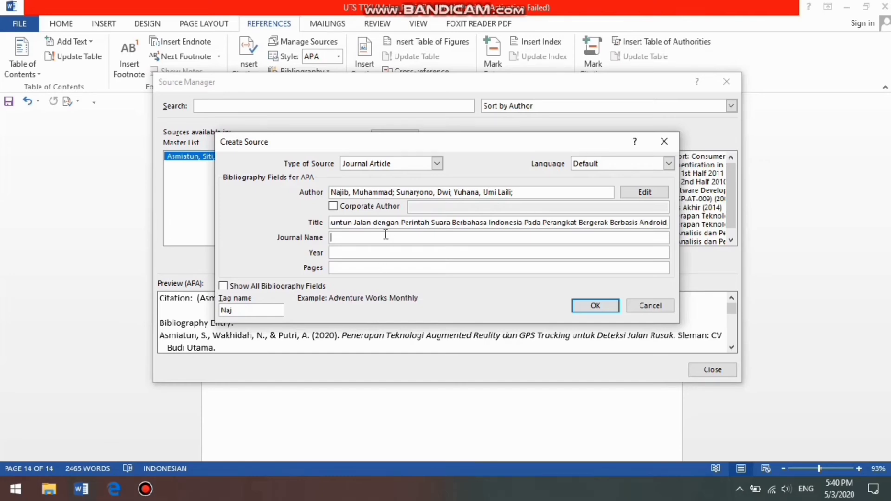
pyautogui.click(114, 489)
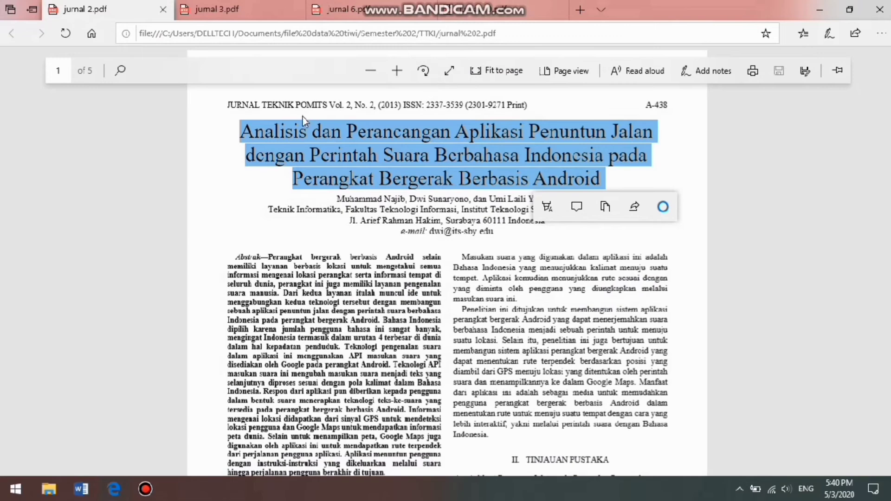
pyautogui.click(304, 101)
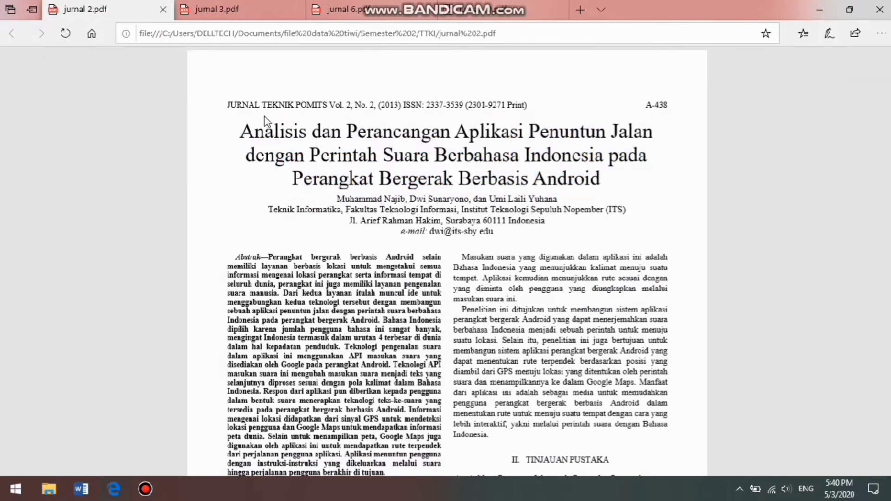
pyautogui.click(115, 489)
pyautogui.write('Jurnal')
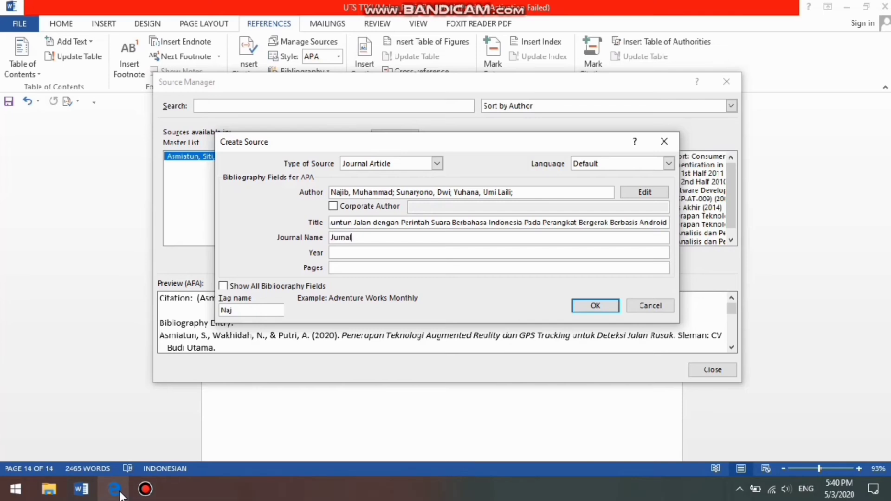
pyautogui.write(' Teknik Pomits')
pyautogui.click(377, 256)
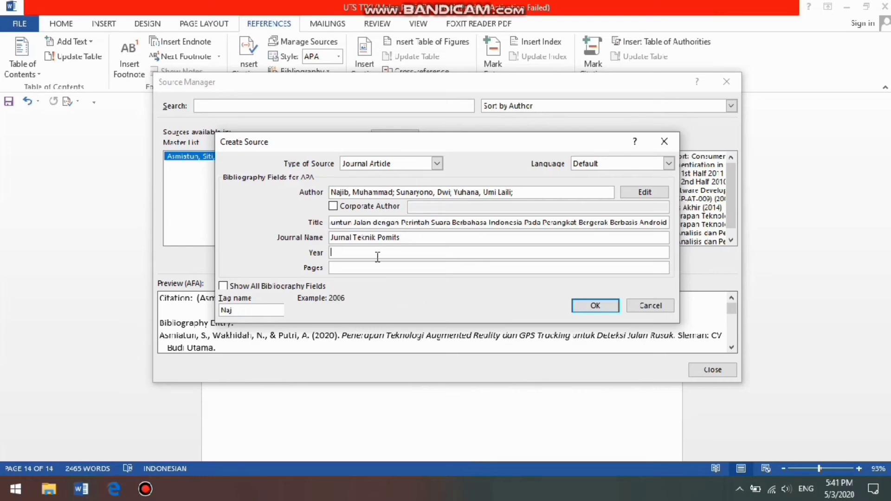
# Check the article's publication year in Edge and enter 2013 as the source's year
pyautogui.click(114, 487)
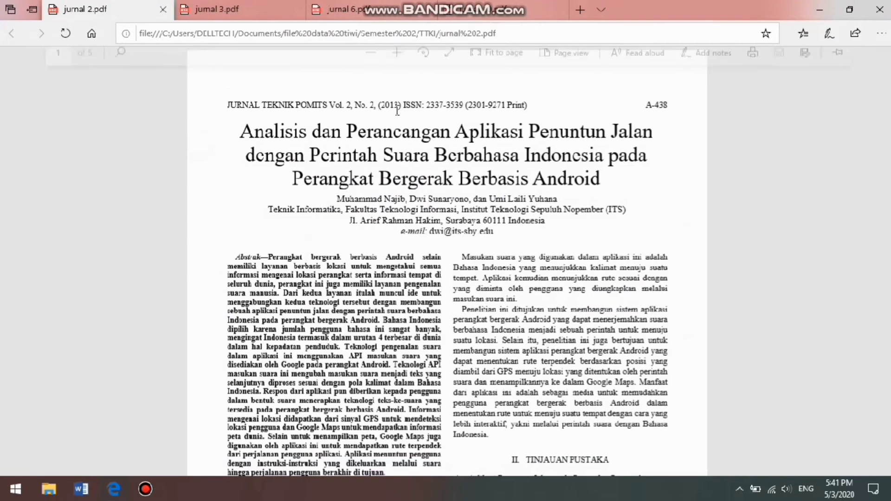
pyautogui.click(116, 491)
pyautogui.write('2013')
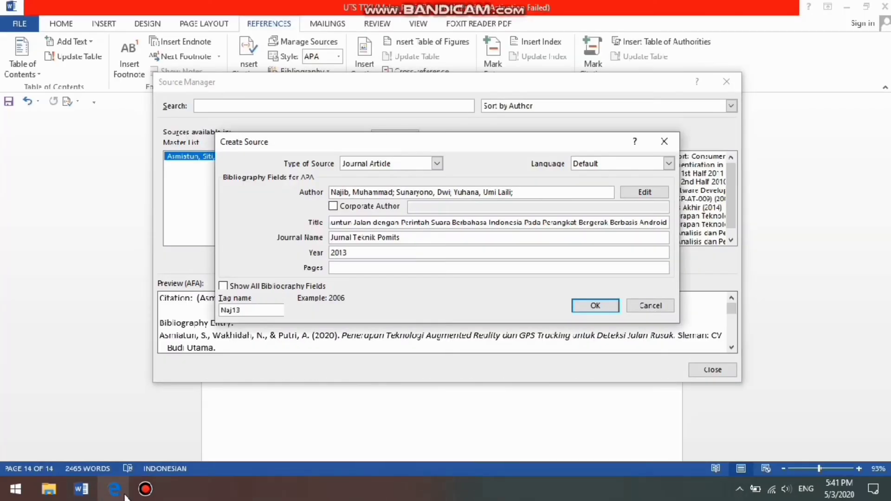
# Find the page number in the article's page headers in Edge and enter "A-439" as the source's pages
pyautogui.click(383, 267)
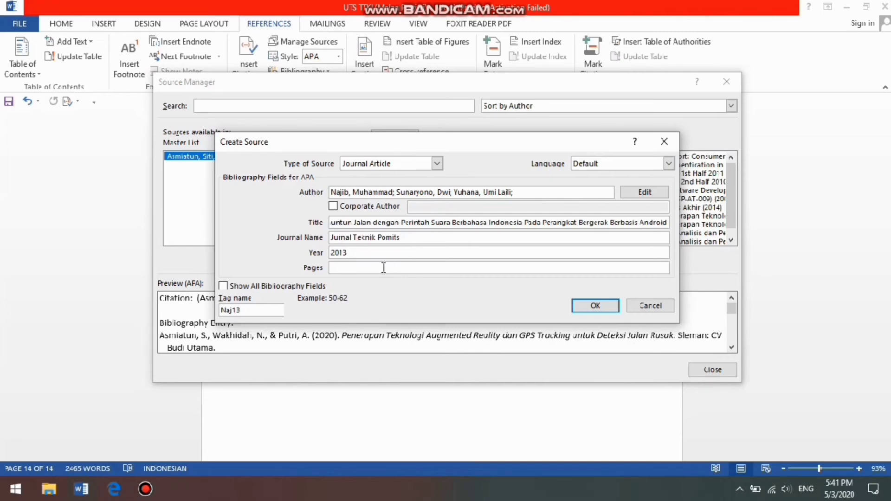
pyautogui.moveTo(114, 496)
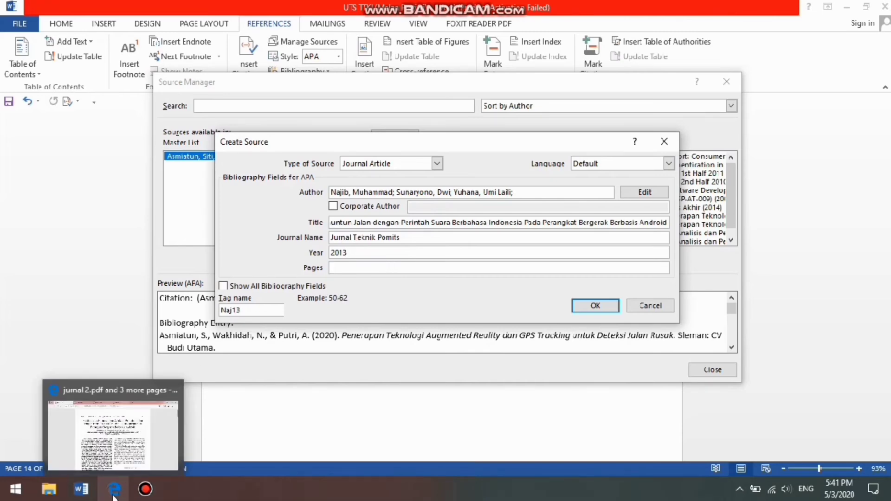
pyautogui.click(113, 434)
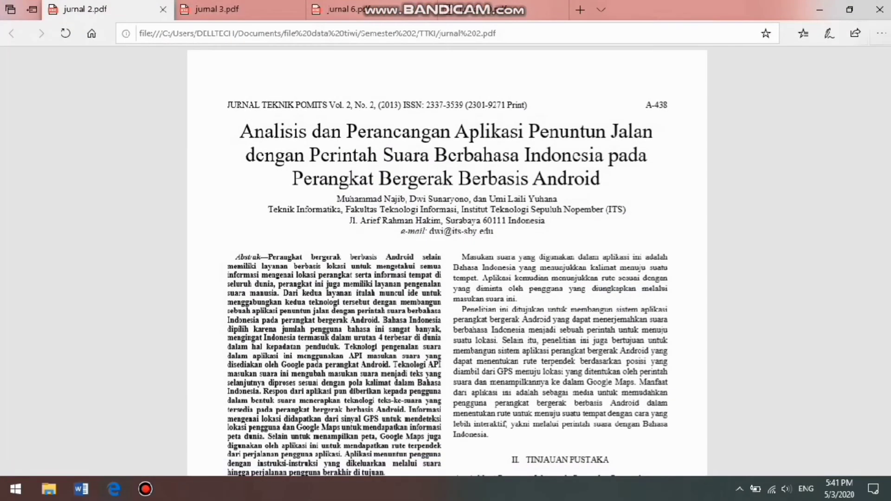
pyautogui.scroll(-10, 447, 260)
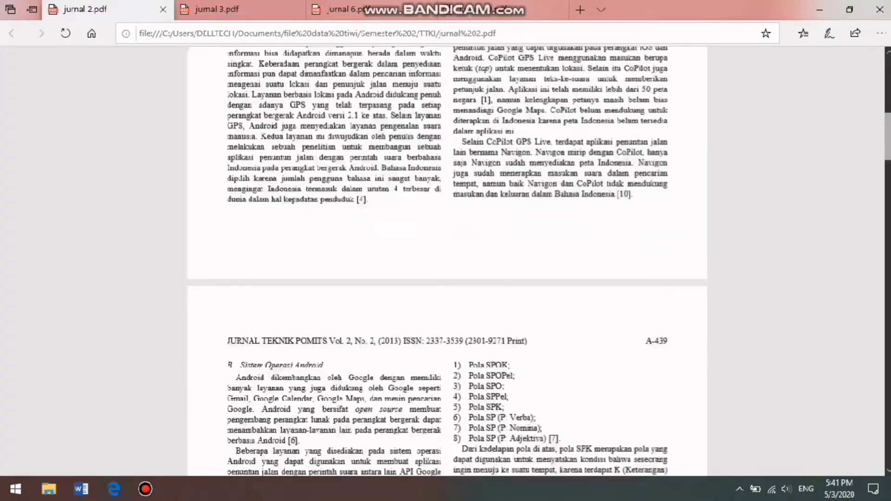
pyautogui.scroll(-1, 447, 260)
pyautogui.scroll(-3, 404, 352)
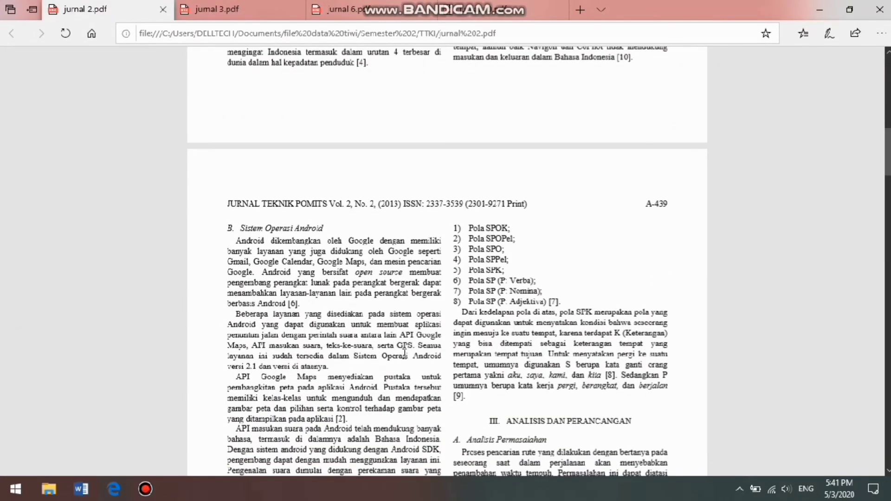
pyautogui.click(114, 496)
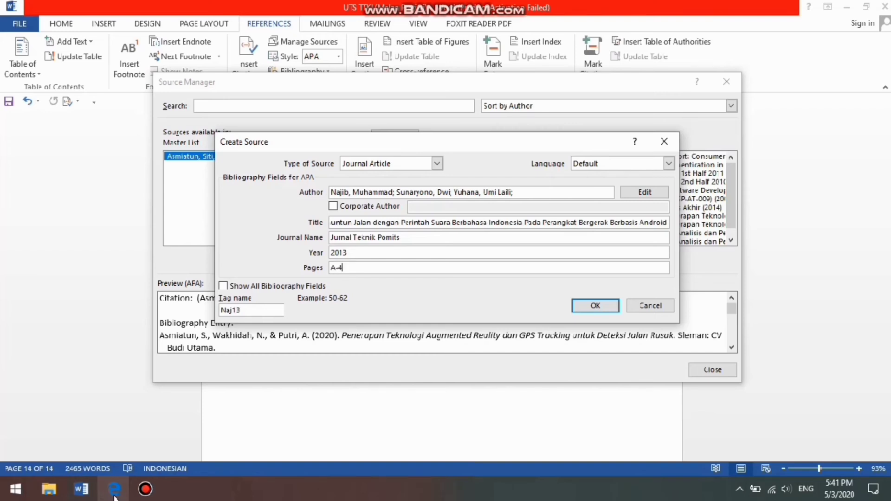
pyautogui.write('39')
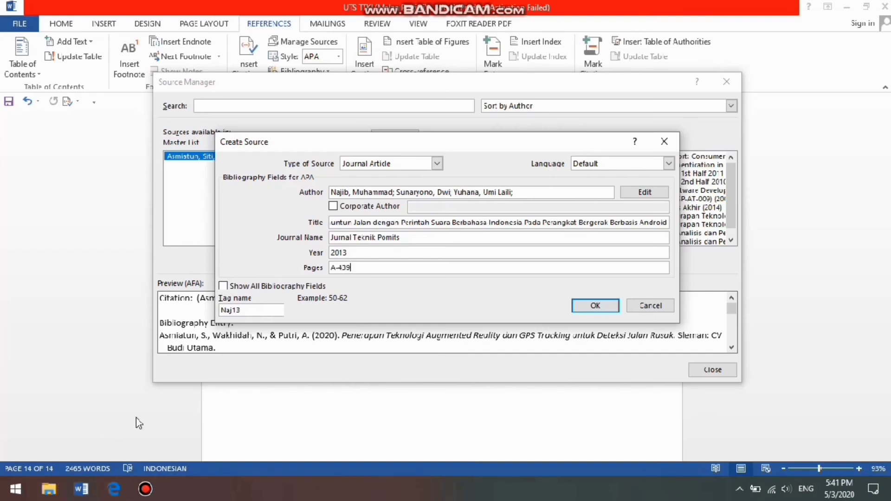
# Change the source's tag name to "Naja13" and save the journal article source
pyautogui.click(233, 311)
pyautogui.write('a')
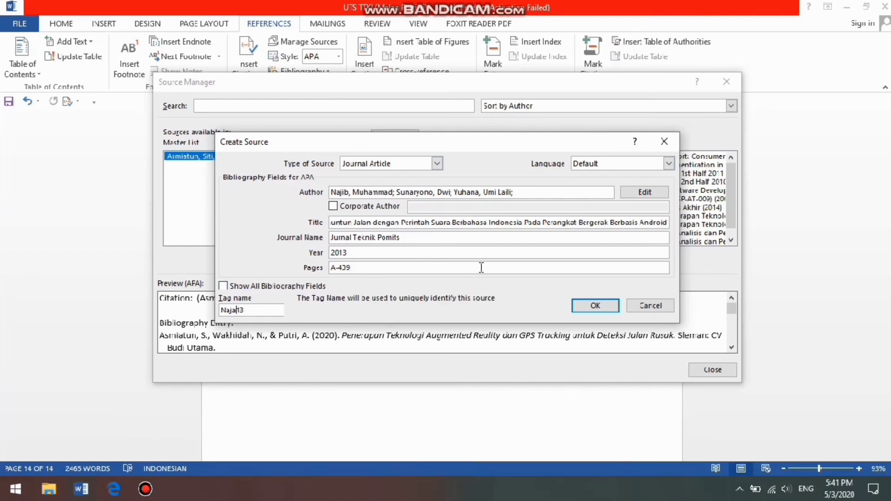
pyautogui.click(584, 305)
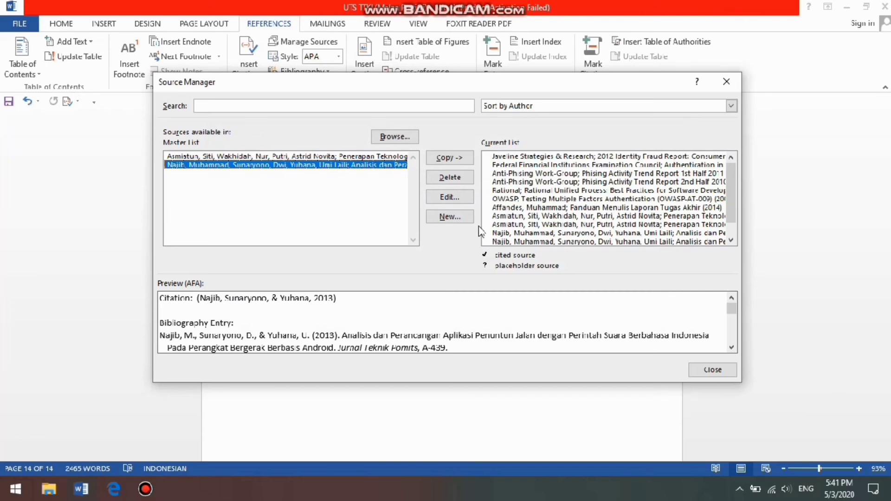
# Start a new journal article source and add the first author's last and first name from the jurnal 10.pdf article in Edge
pyautogui.click(461, 218)
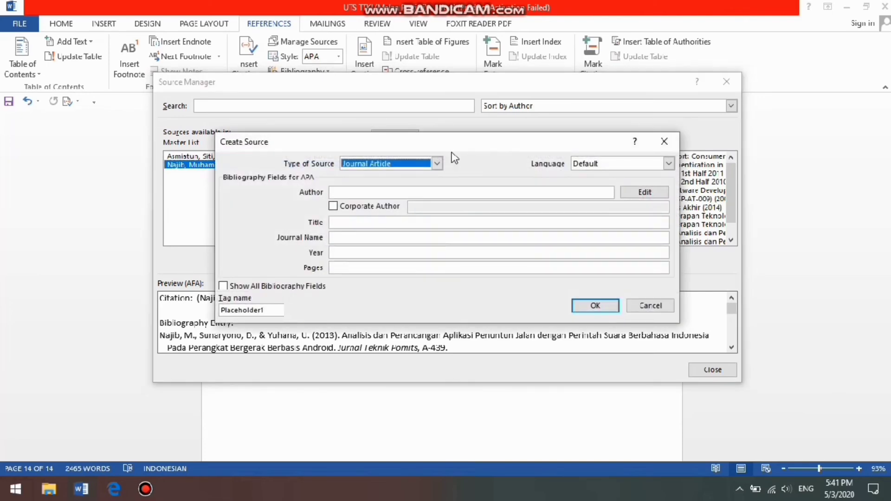
pyautogui.click(662, 195)
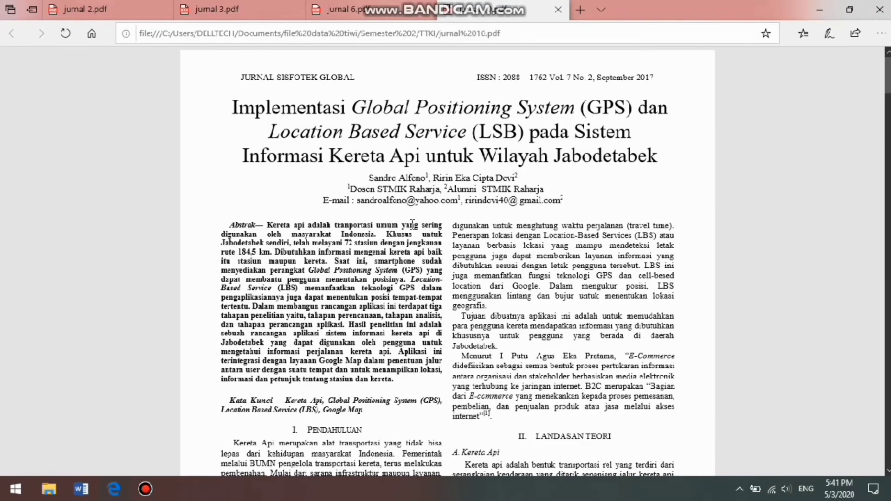
pyautogui.click(115, 493)
pyautogui.write('A')
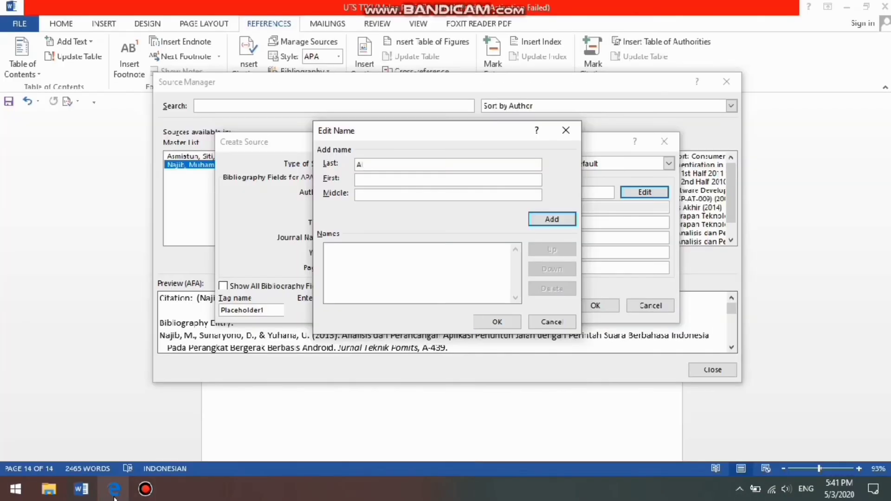
pyautogui.write('fero')
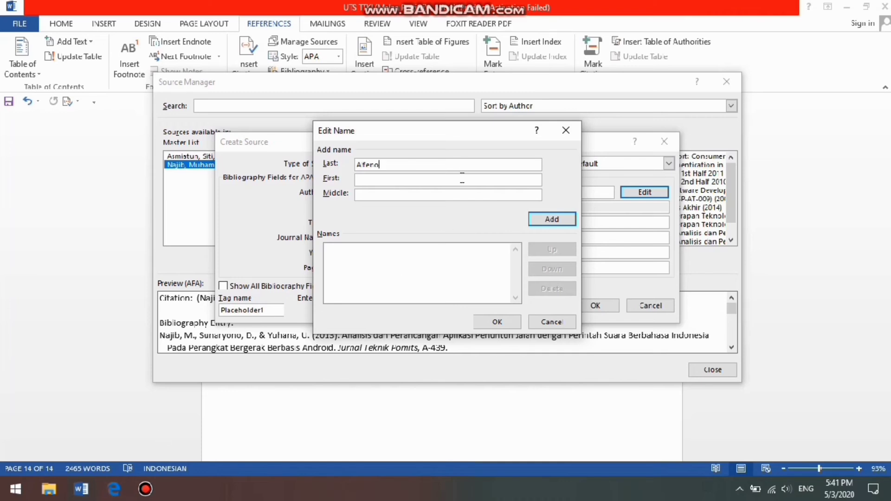
pyautogui.click(463, 178)
pyautogui.write('Sandro')
pyautogui.click(549, 223)
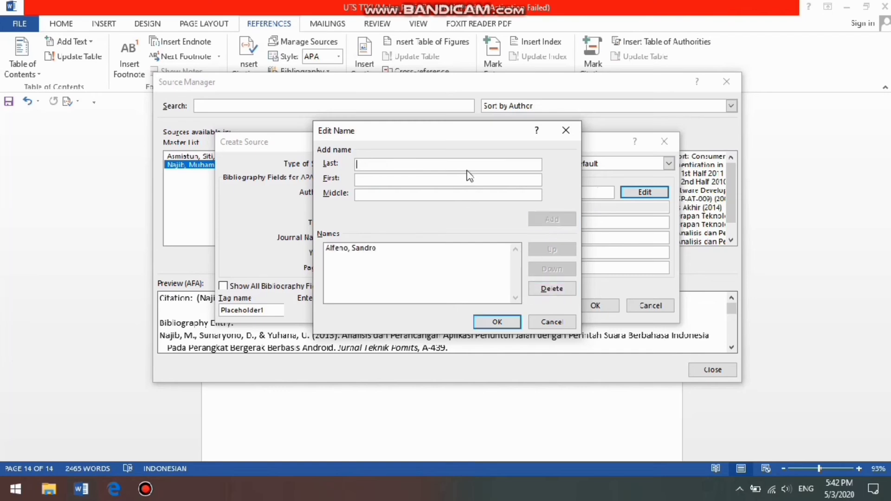
# Check the second author in Edge, add that author's last and first names, and confirm the author list
pyautogui.click(122, 497)
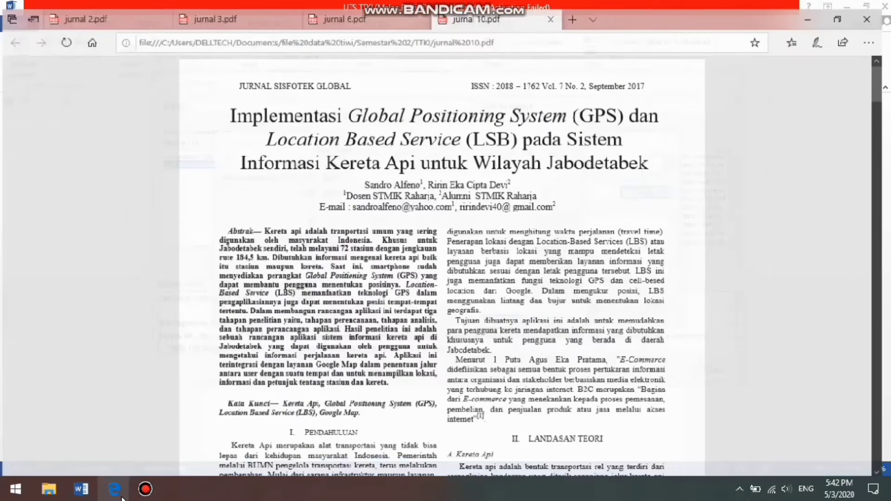
pyautogui.click(122, 497)
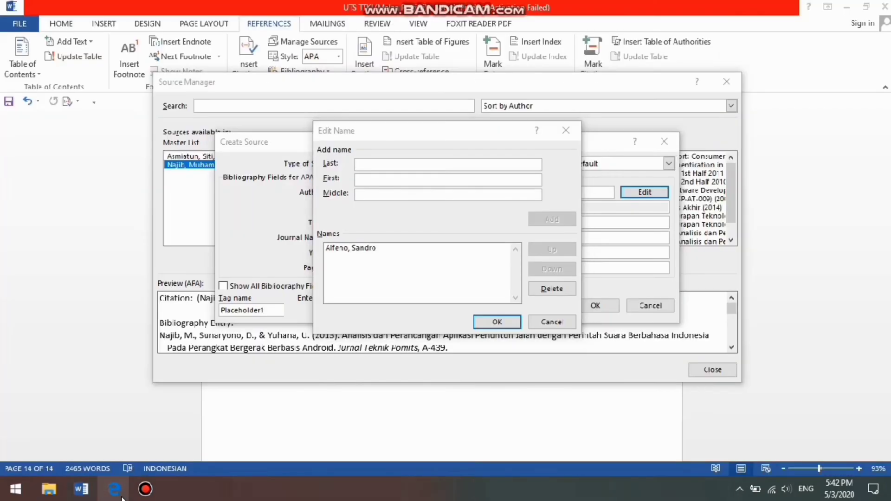
pyautogui.click(122, 497)
pyautogui.click(122, 497)
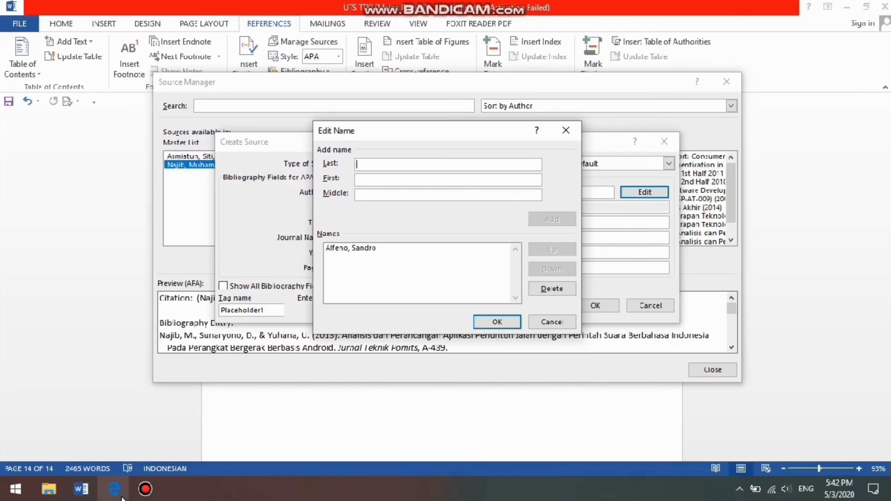
pyautogui.write('Devi')
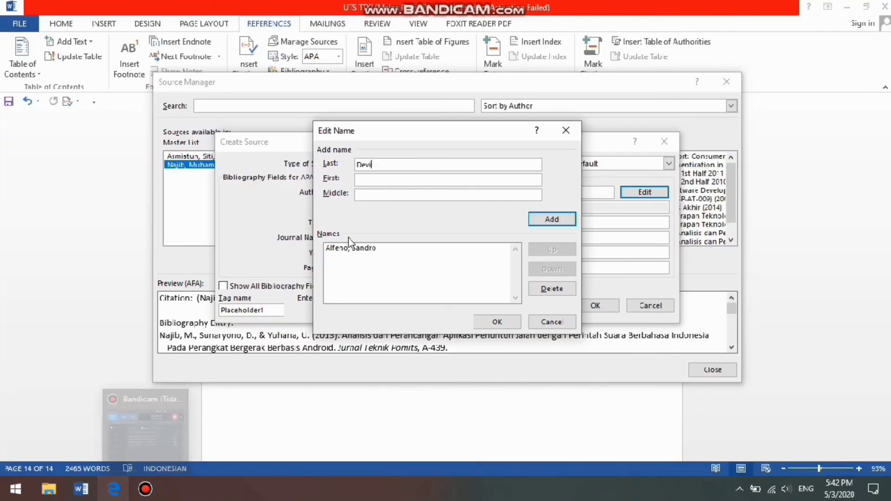
pyautogui.click(411, 182)
pyautogui.write('R')
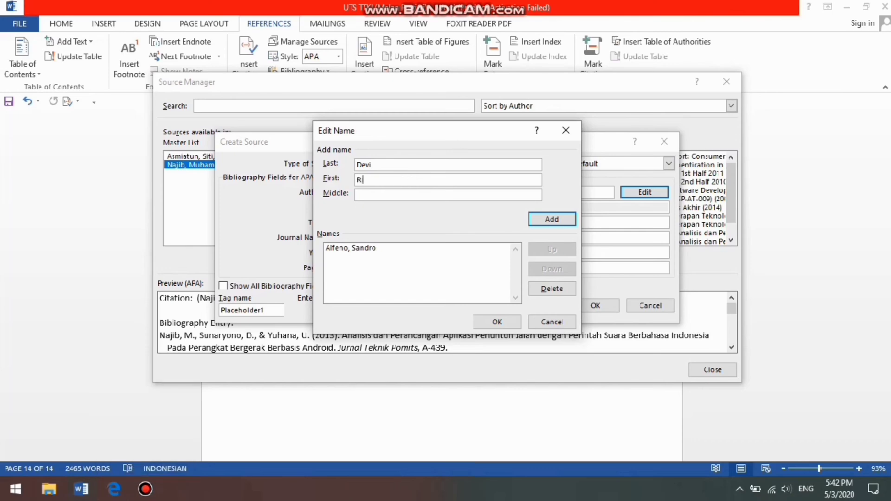
pyautogui.write('irin Eka Cipta')
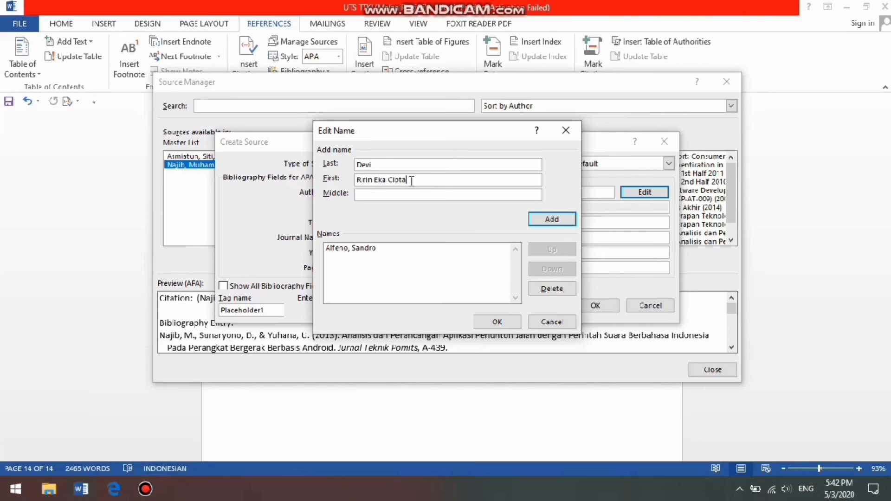
pyautogui.click(565, 225)
pyautogui.click(499, 322)
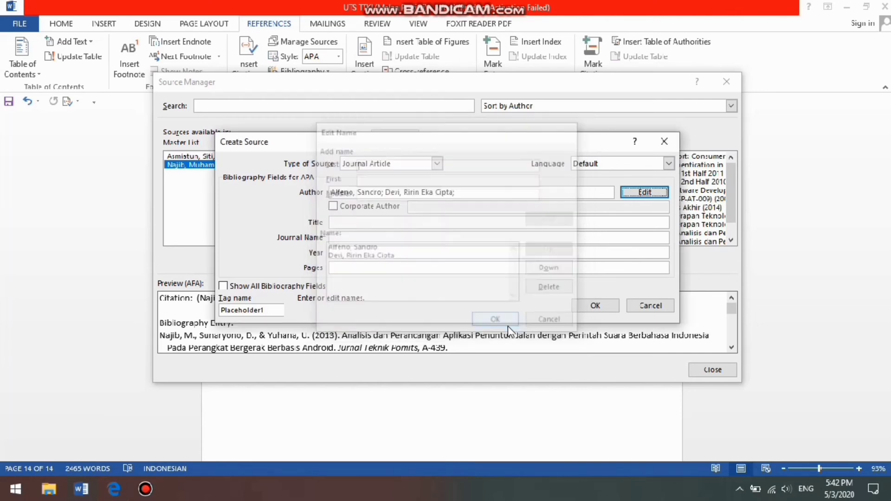
# Check the article's title in Edge and begin the source's title with "Implementasi GPS dan LSB"
pyautogui.click(424, 224)
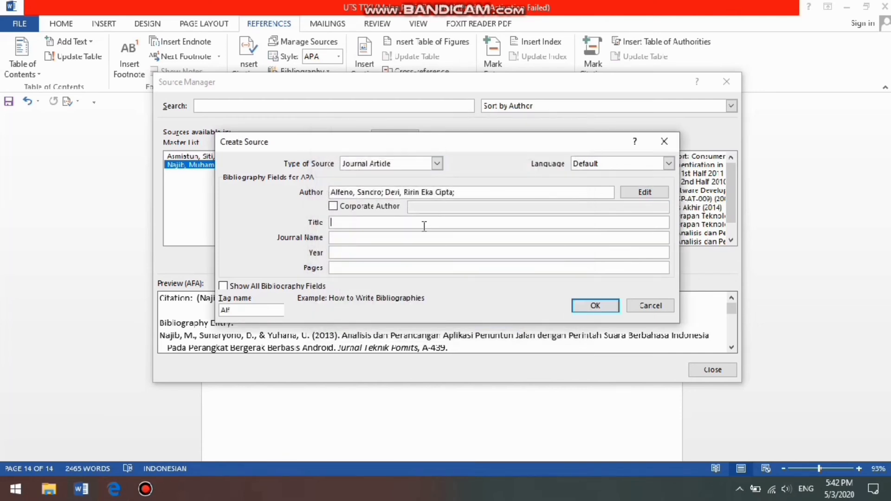
pyautogui.click(113, 490)
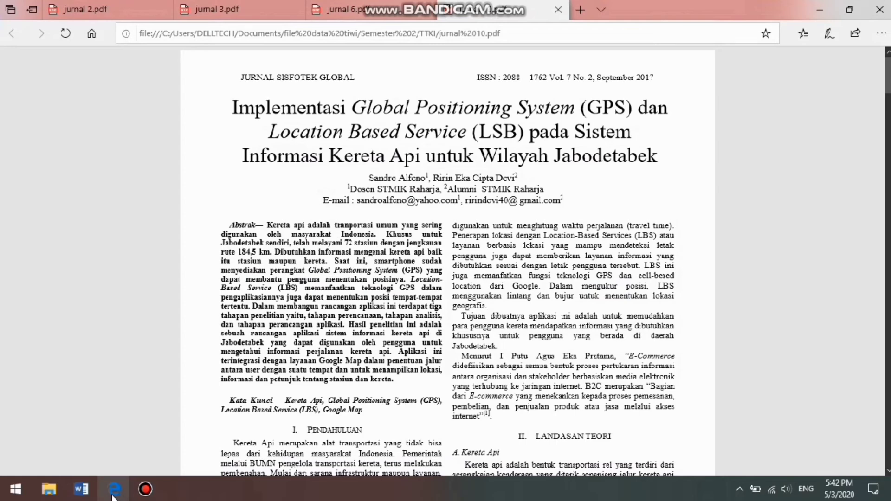
pyautogui.click(114, 492)
pyautogui.write('Implementasi G')
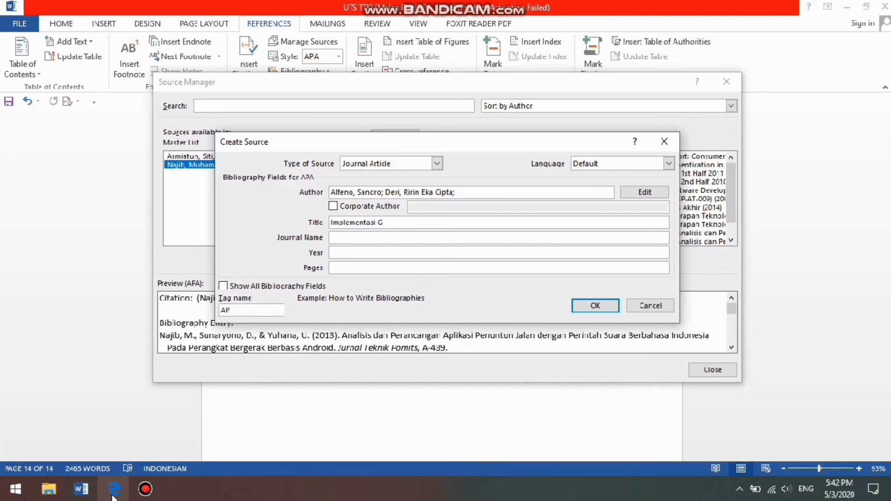
pyautogui.write('PS dan LSB')
# Check the title's wording in Edge and continue the source's title with "Pada Sistem Informasi Kereta Api"
pyautogui.click(112, 495)
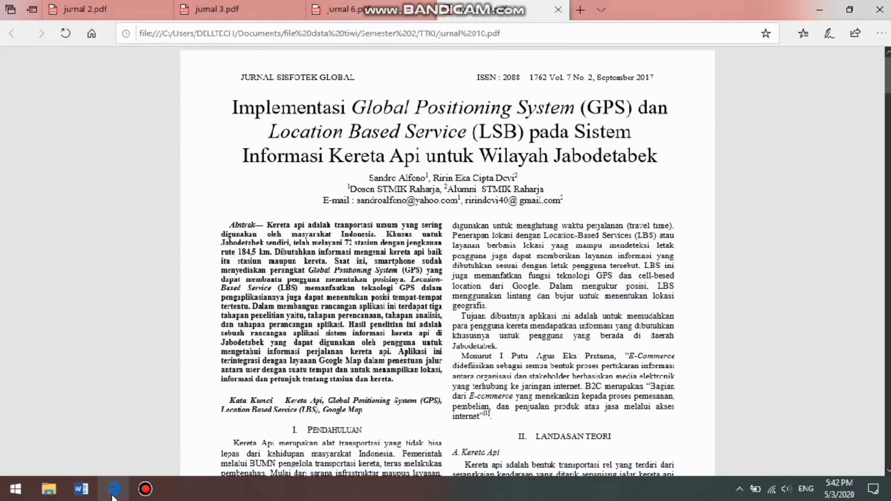
pyautogui.click(112, 495)
pyautogui.write('Pa')
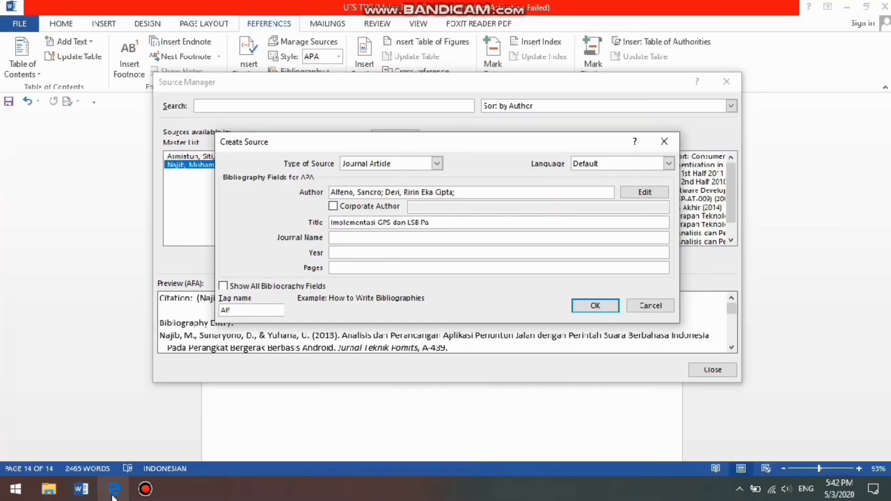
pyautogui.write('da Sistem Informasi Kereta')
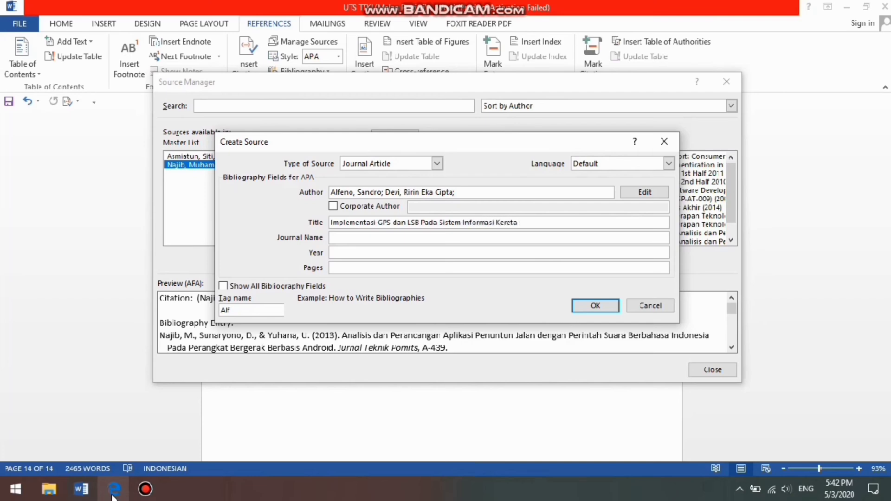
pyautogui.write(' Ap')
# Check the end of the article's title in Edge and complete the source's title with "untuk Wilayah Jabodetabek"
pyautogui.click(113, 495)
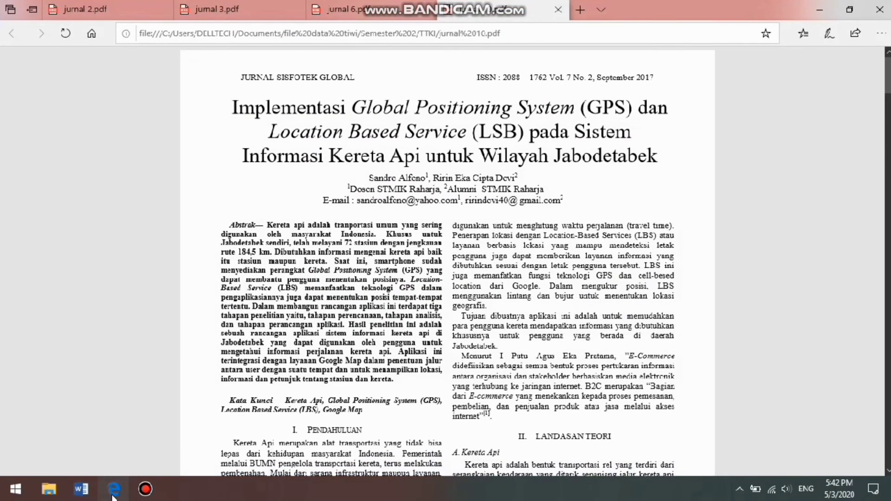
pyautogui.click(112, 495)
pyautogui.write('untuk w')
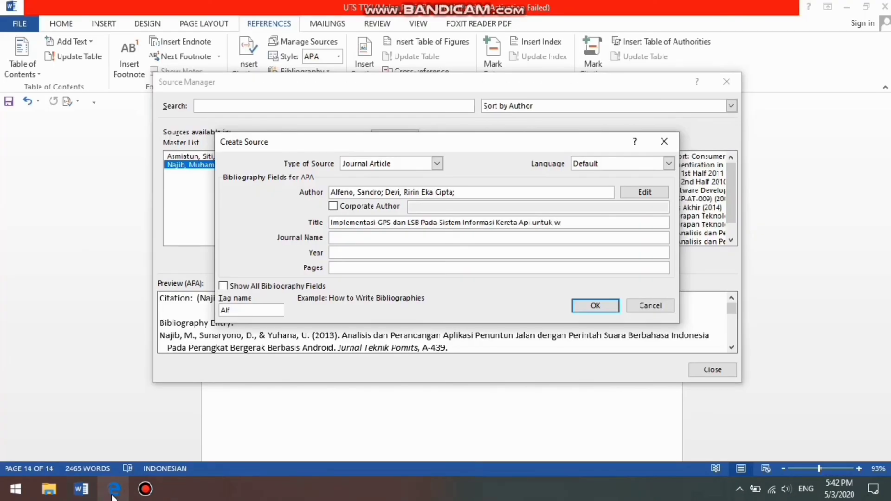
pyautogui.press('BackSpace')
pyautogui.press('BackSpace')
pyautogui.write('Wilayah Jabodetabek')
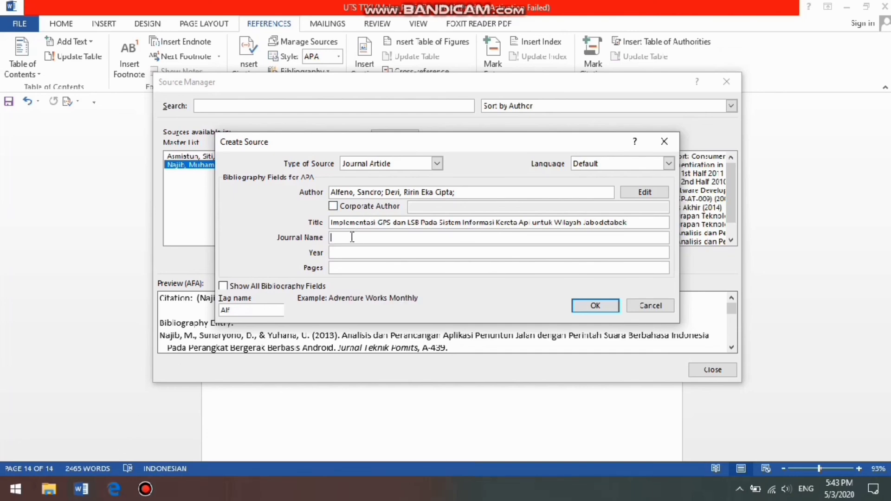
# Find the journal's name in the article's header in Edge and enter "Jurnal Sisfotek Global" as the journal name
pyautogui.click(115, 498)
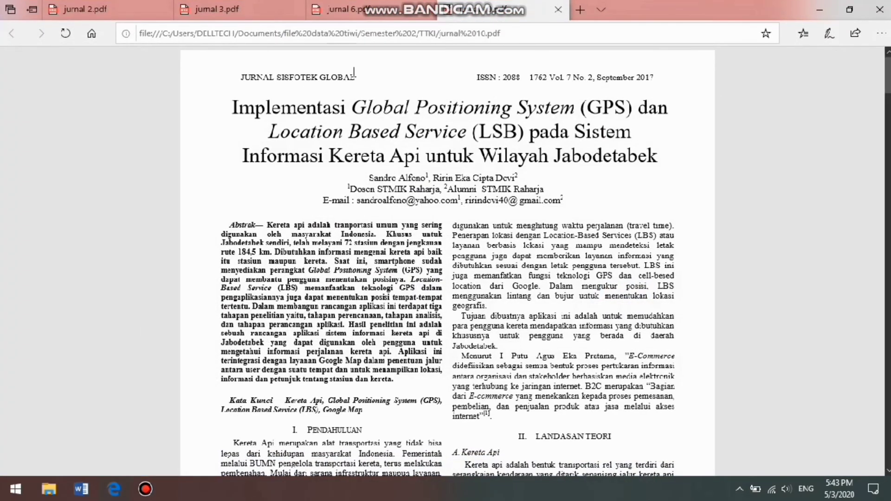
pyautogui.click(81, 489)
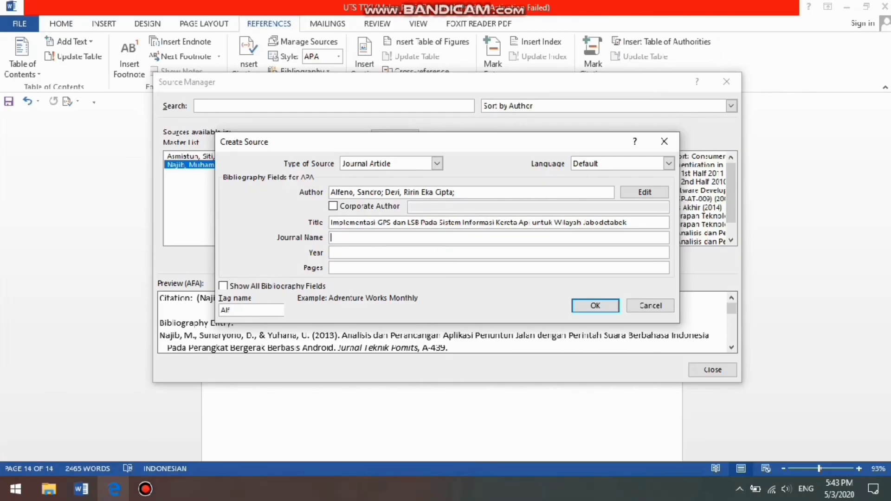
pyautogui.write('Jurnal Sisfotek Global')
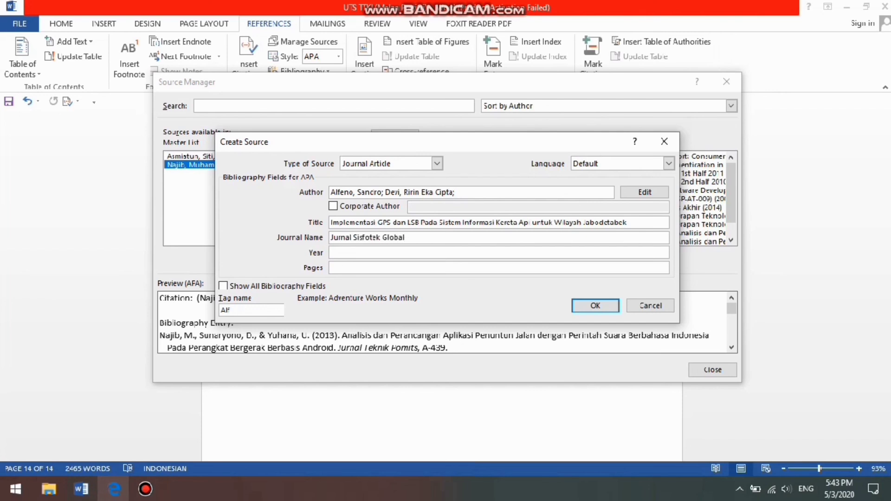
# Check the article's publication year in Edge and set the source's year to 2017
pyautogui.click(423, 253)
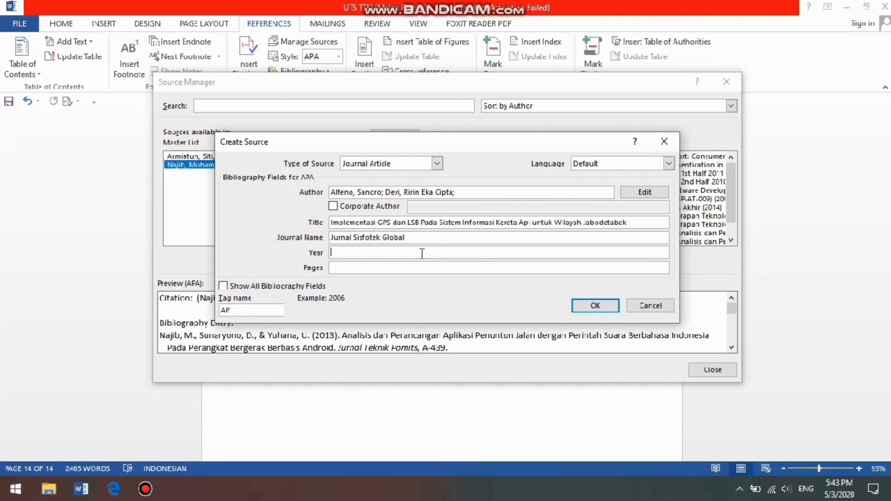
pyautogui.click(114, 489)
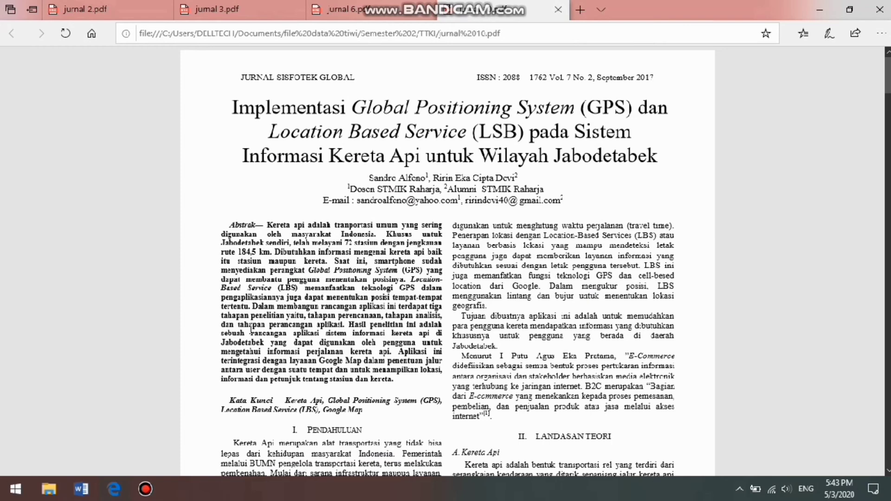
pyautogui.click(108, 498)
pyautogui.write('20')
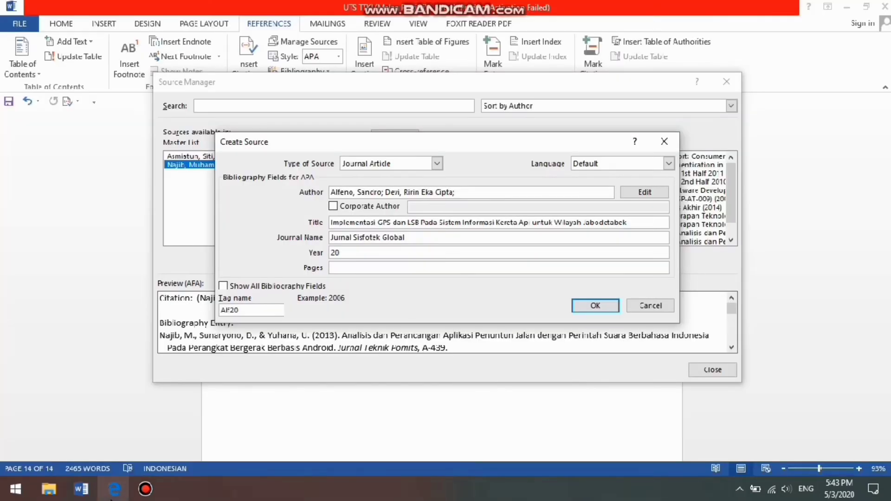
pyautogui.write('17')
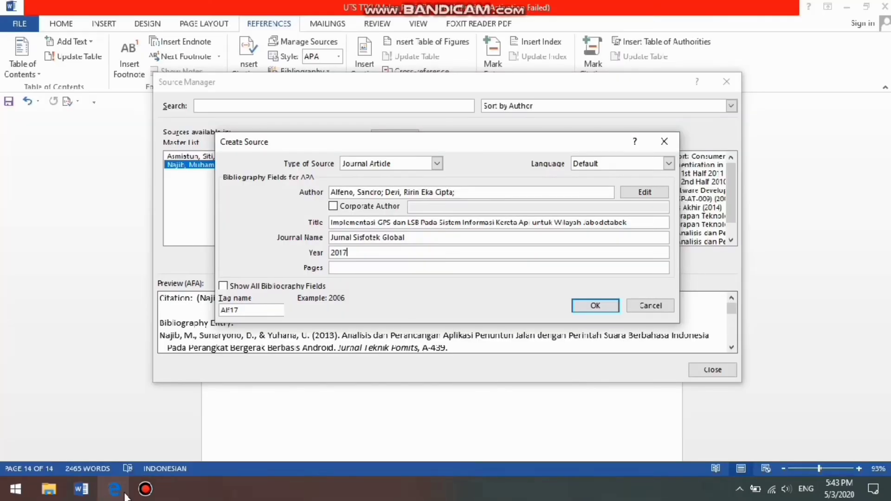
# Look up the article's page number in Edge, enter 28 as the source's pages and save the source
pyautogui.click(397, 266)
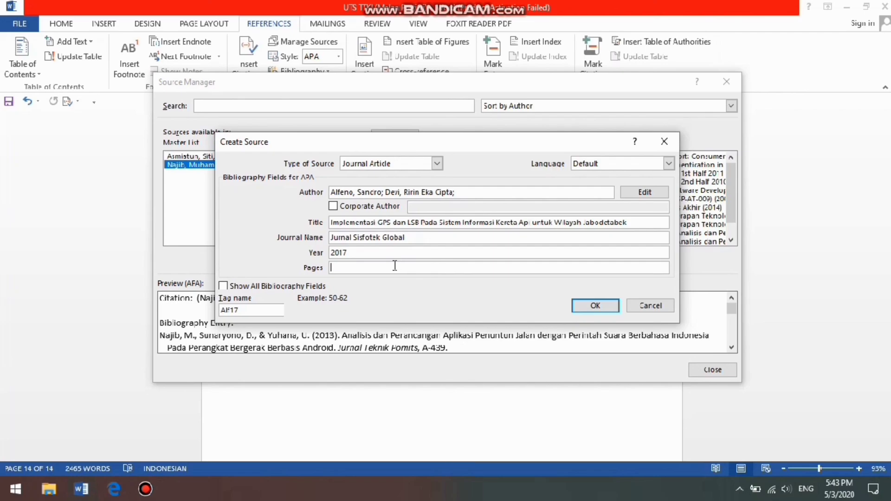
pyautogui.click(99, 496)
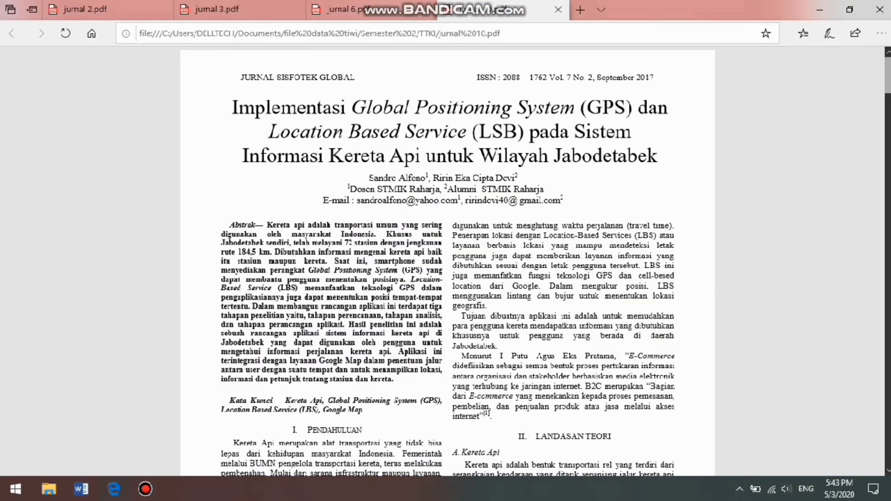
pyautogui.scroll(-3, 448, 260)
pyautogui.scroll(3, 448, 260)
pyautogui.scroll(-3, 448, 260)
pyautogui.scroll(-10, 448, 260)
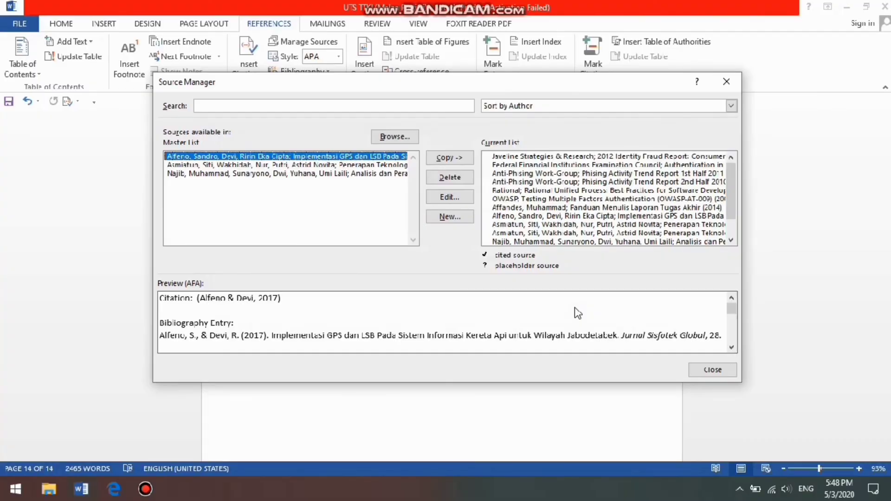
# Close the source manager and insert the built-in Bibliography with heading on the blank last page
pyautogui.click(712, 370)
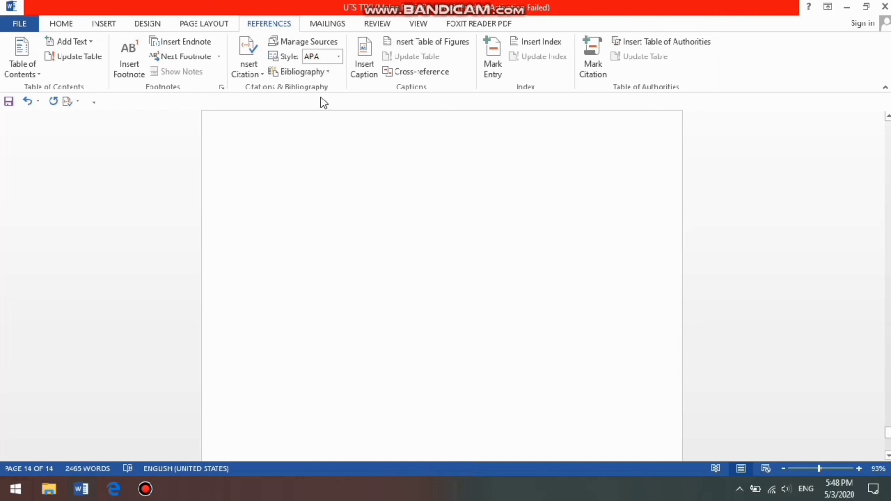
pyautogui.click(327, 71)
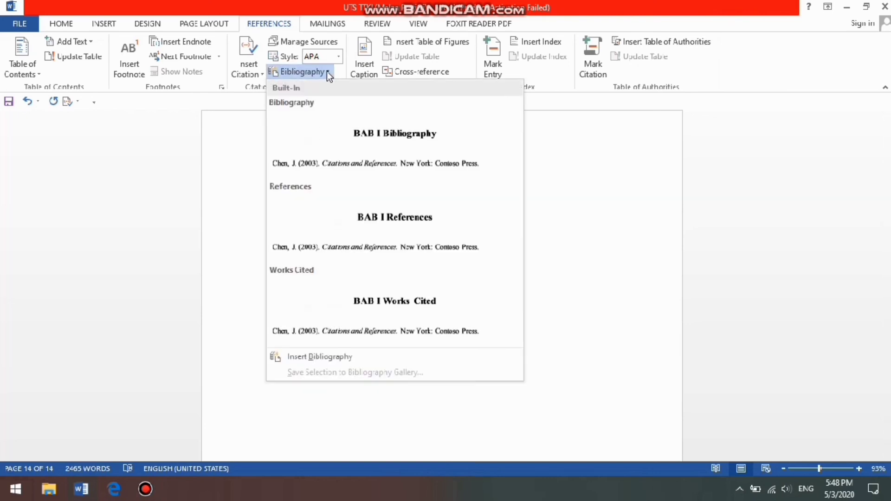
pyautogui.click(306, 130)
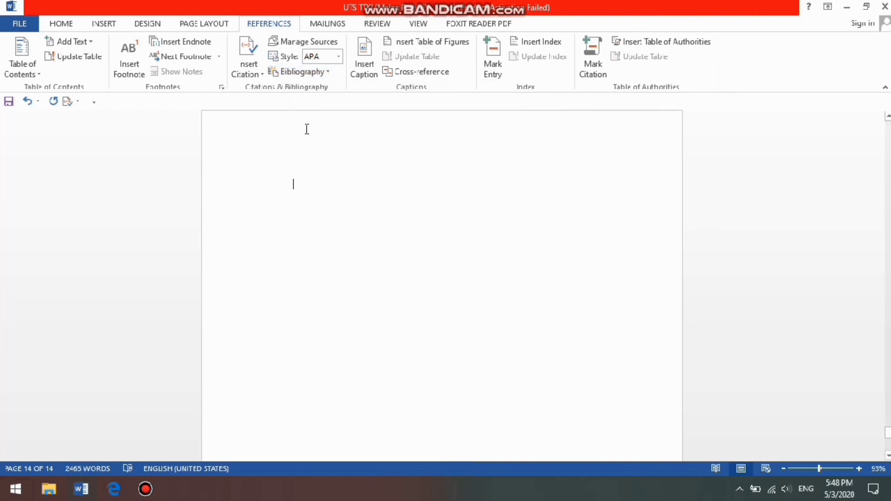
pyautogui.scroll(-5, 307, 129)
pyautogui.scroll(6, 625, 277)
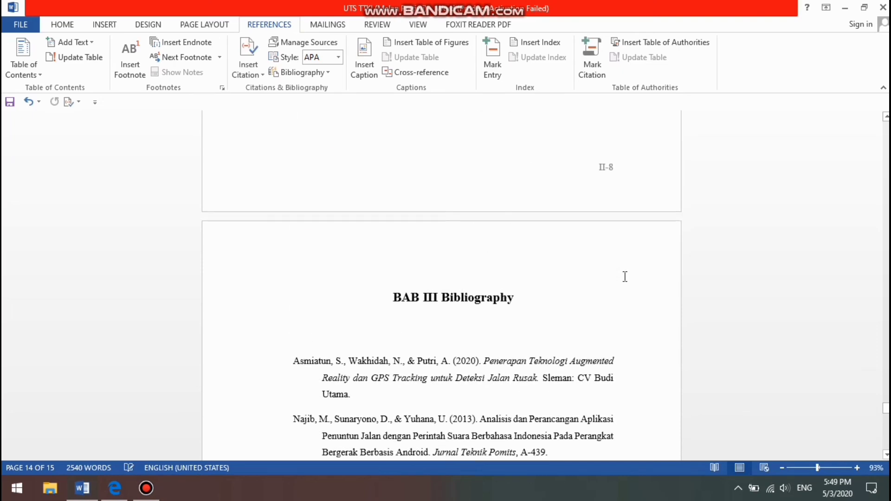
# Delete the bibliography's heading text with its chapter numbering and begin the new heading with "DAFTAR"
pyautogui.click(516, 298)
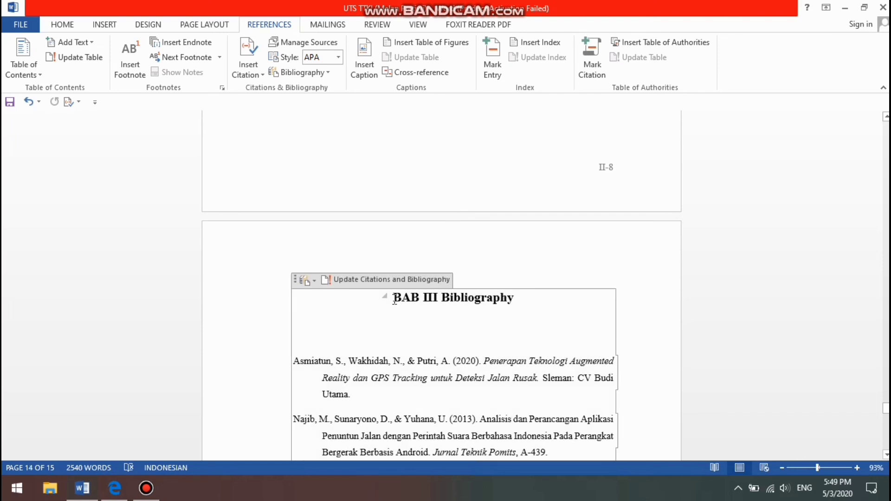
pyautogui.keyDown('shift'); pyautogui.click(394, 300); pyautogui.keyUp('shift')
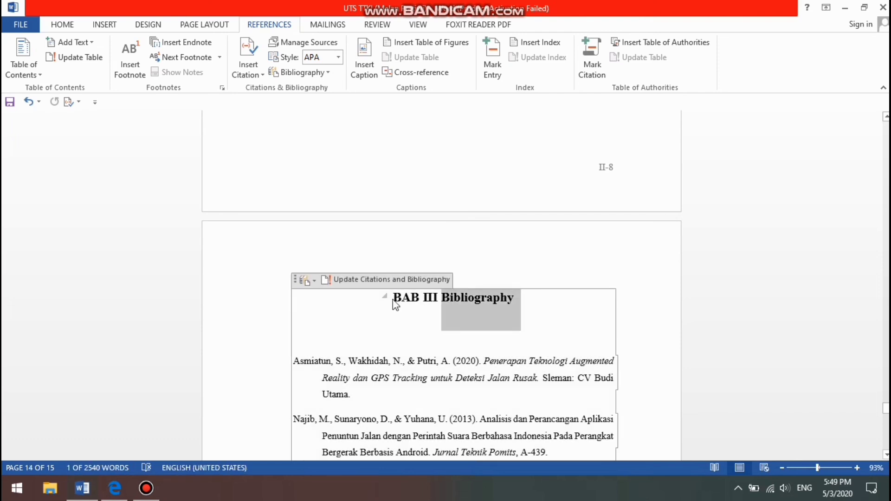
pyautogui.press('BackSpace')
pyautogui.hotkey('ctrl', 'BackSpace')
pyautogui.hotkey('ctrl', 'BackSpace')
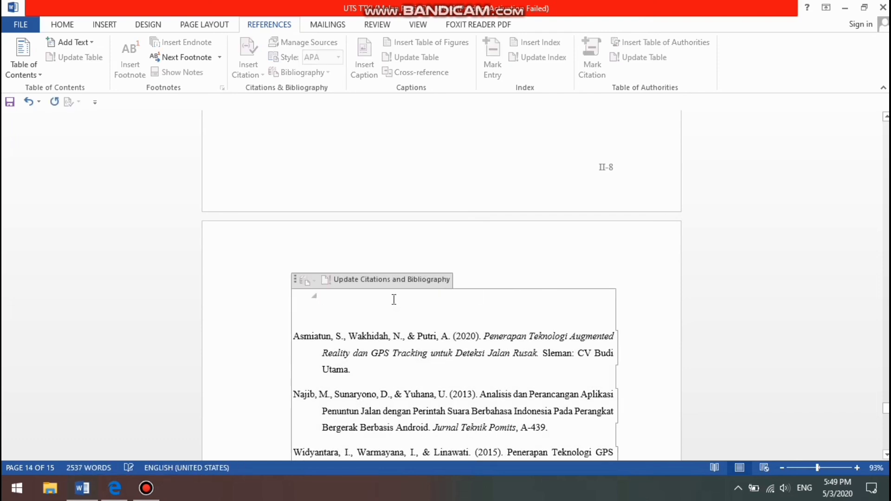
pyautogui.write('DAFTAR')
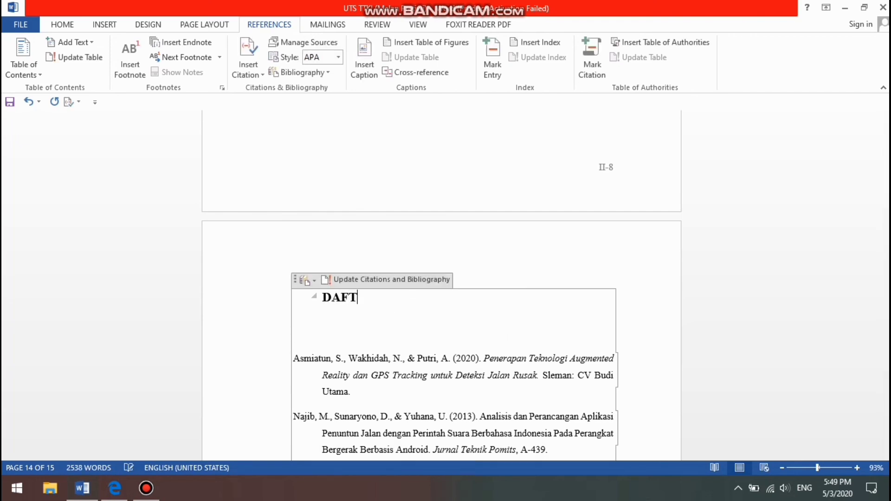